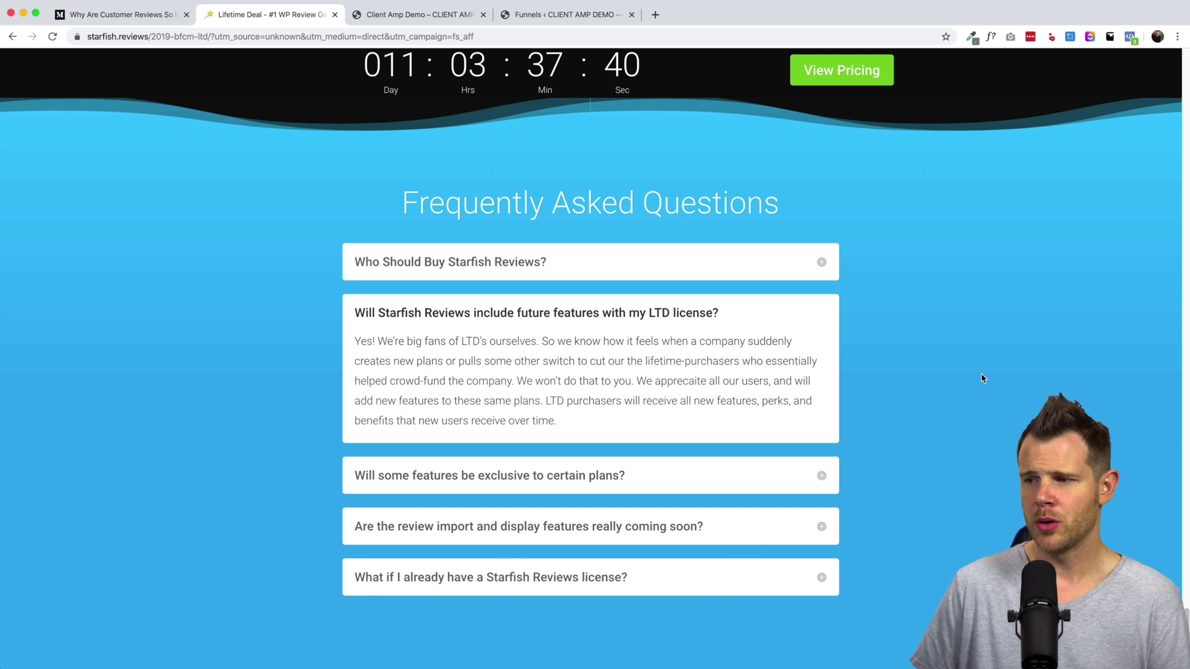
Read the FAQ answer on whether the review import and display features are really coming soon
click(459, 527)
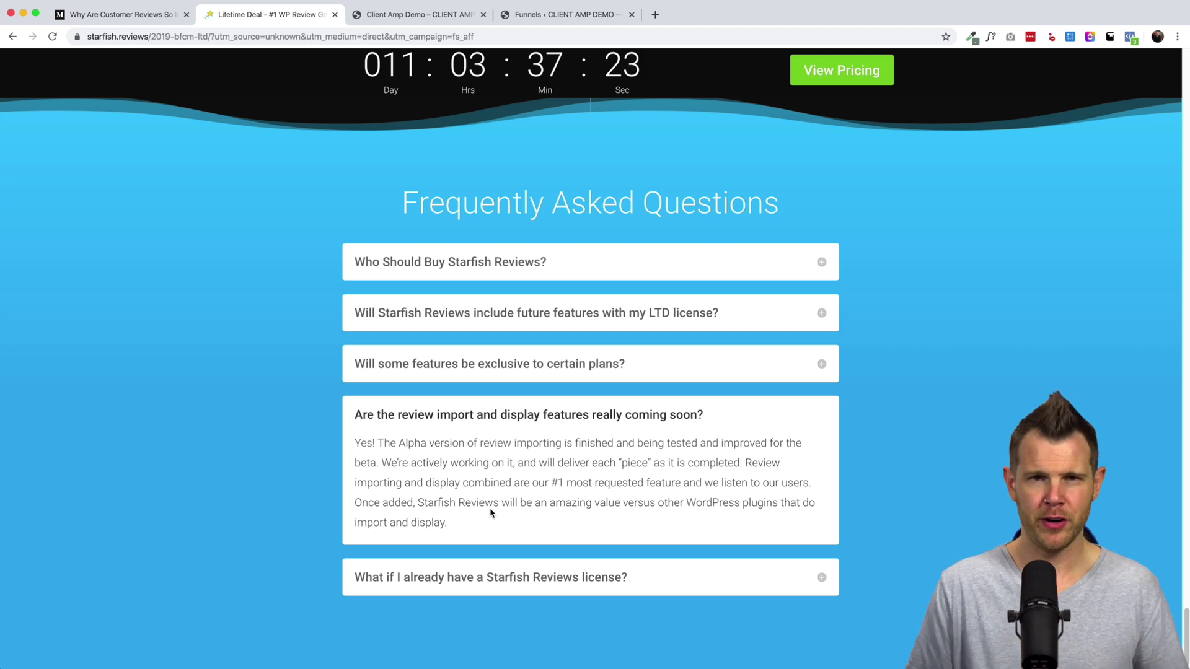
On the Client Amp Demo funnel page, test the positive and negative answers and inspect the feedback form's name, email and phone fields
key(ctrl+Tab)
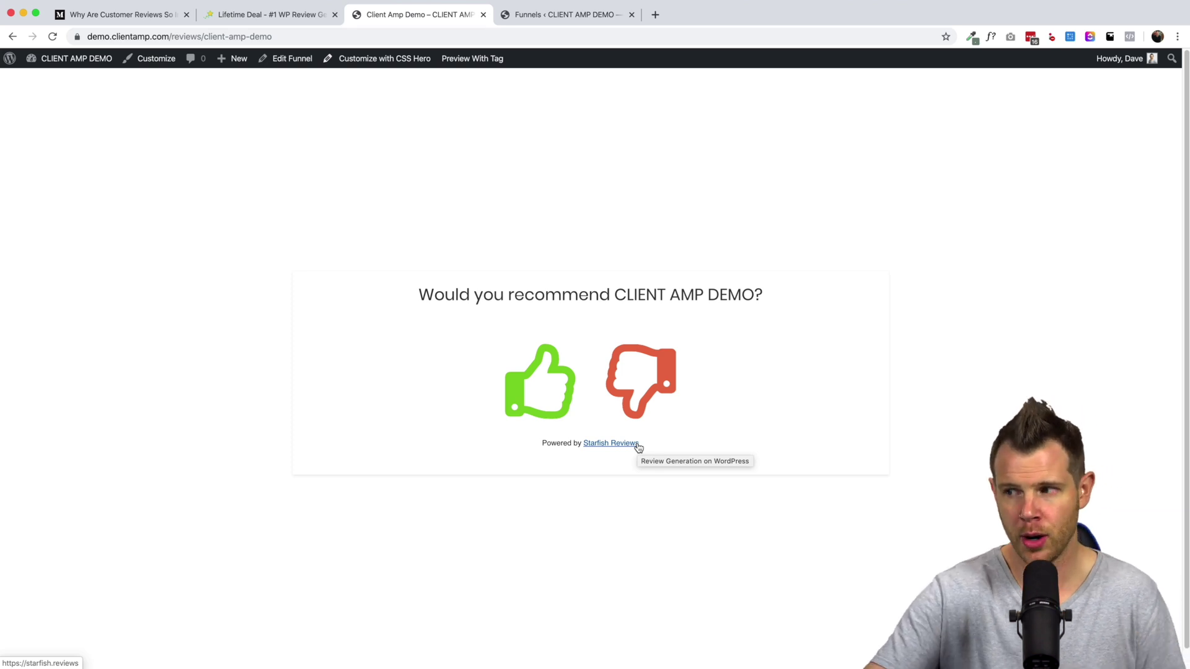
click(522, 410)
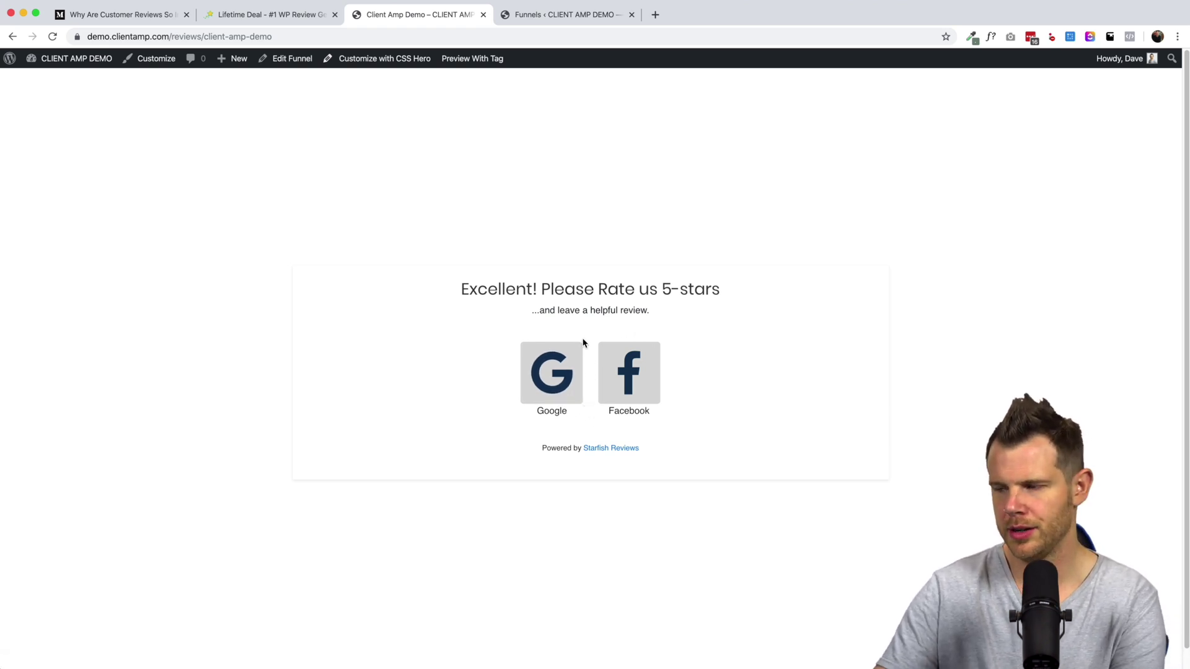
click(648, 353)
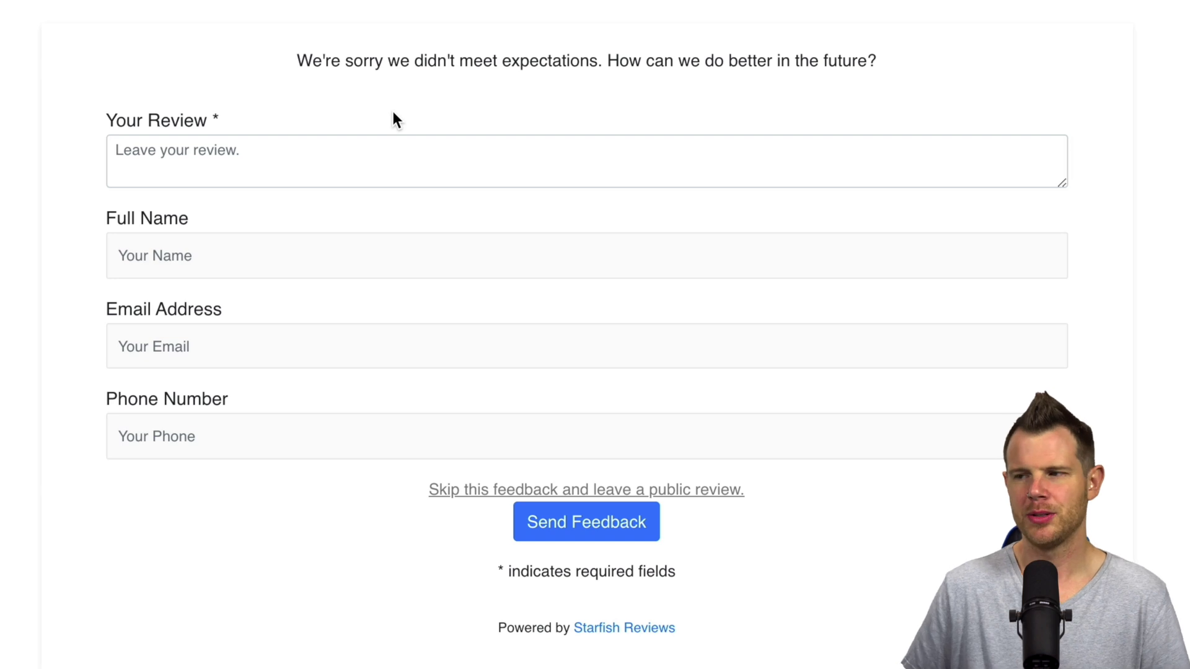
click(186, 264)
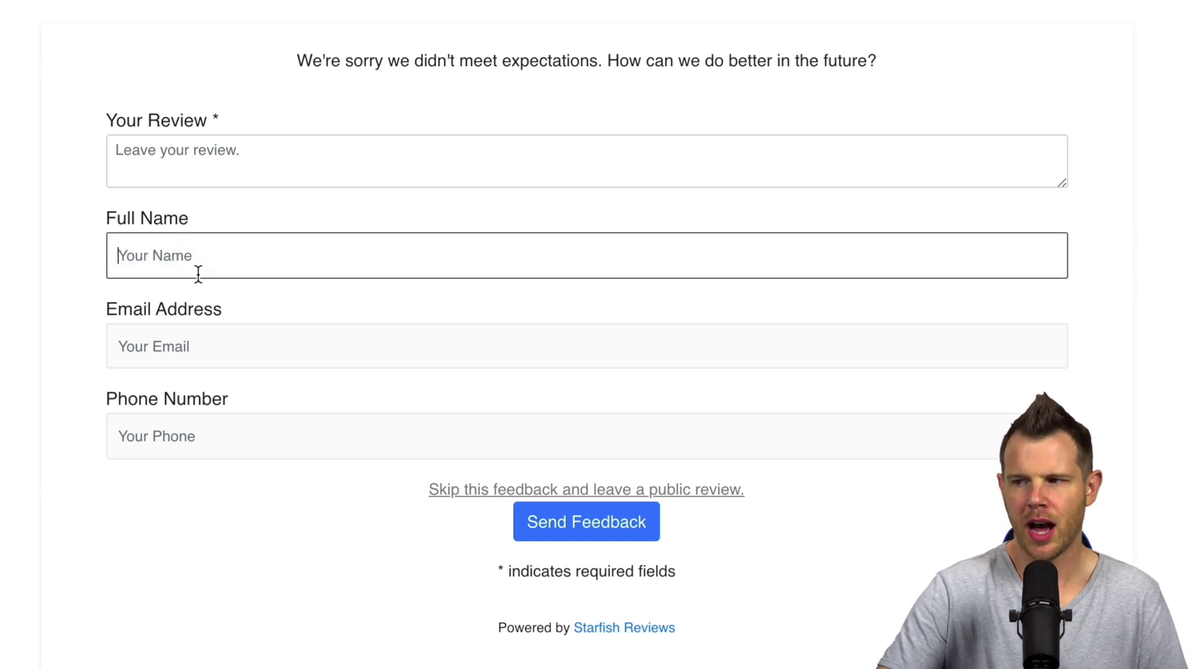
click(173, 335)
click(129, 428)
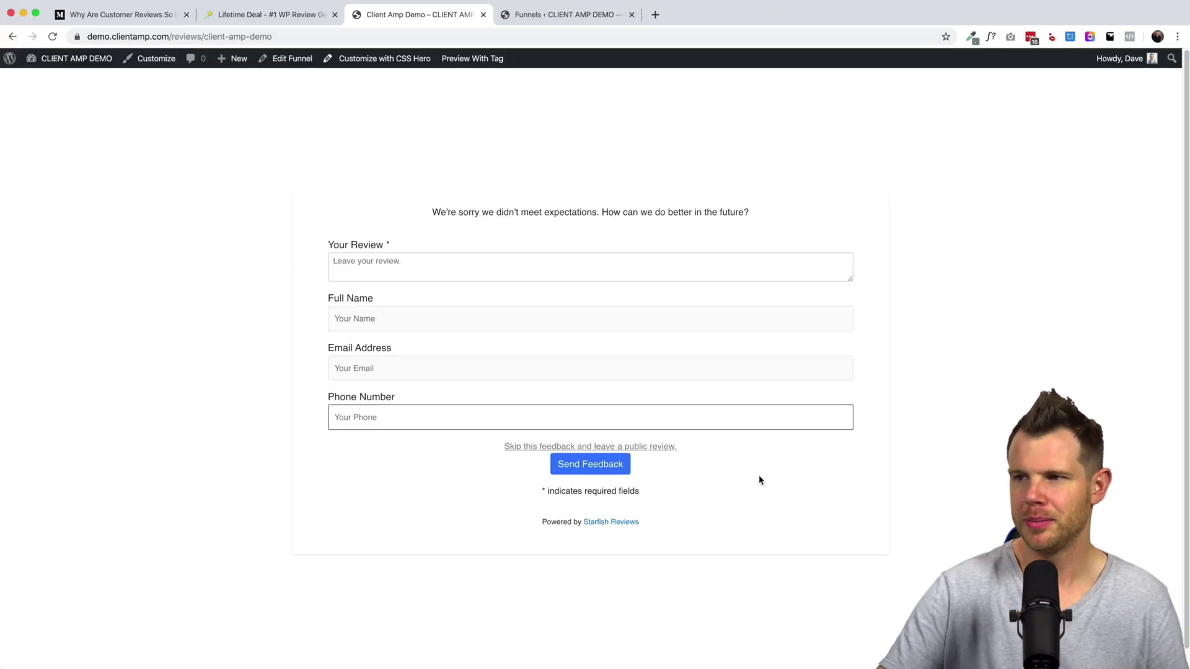
Go to the site's WordPress dashboard and open the list of all Starfish Reviews feedback
mouse_move(69, 61)
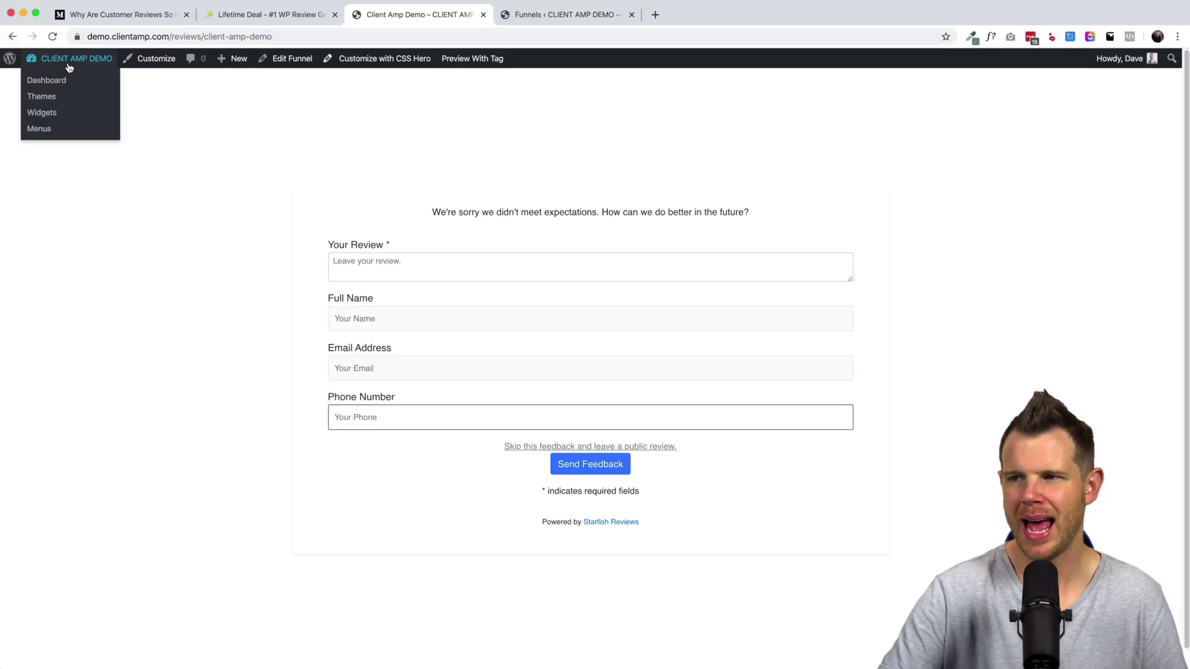
click(54, 82)
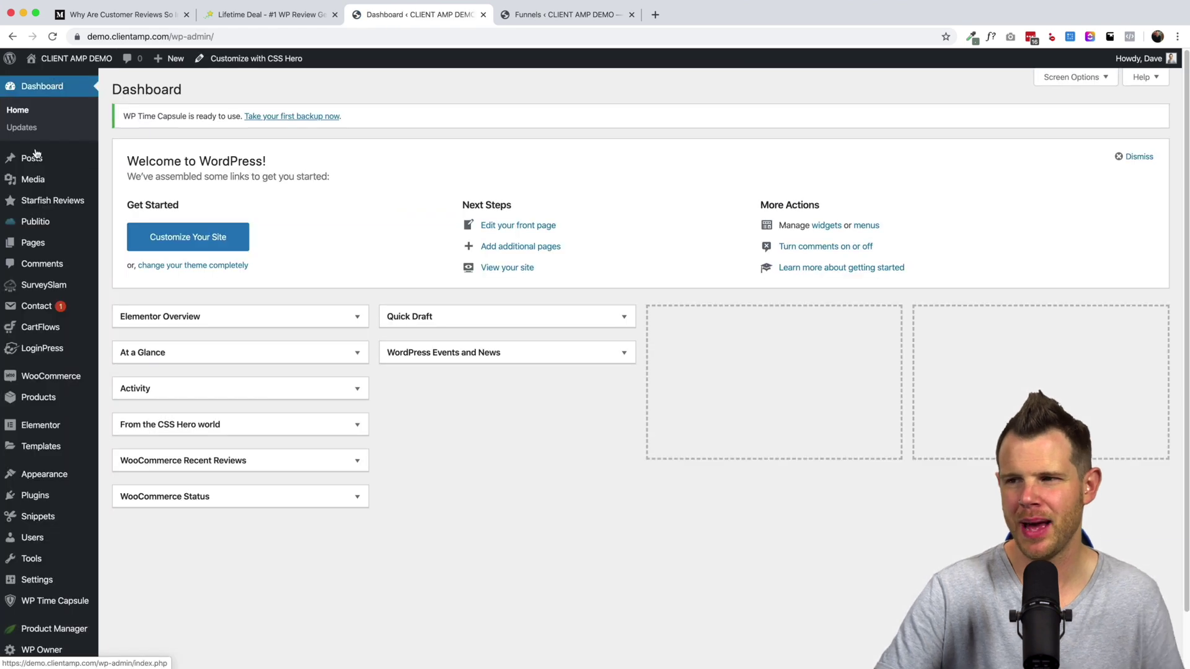
mouse_move(35, 204)
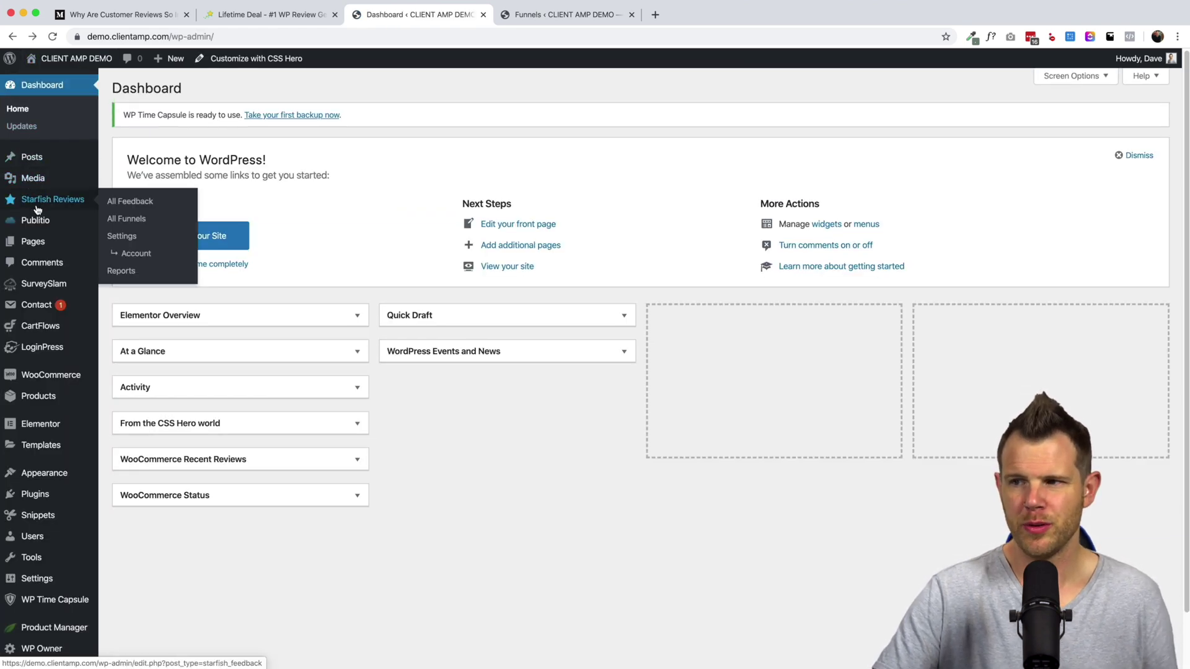
click(132, 204)
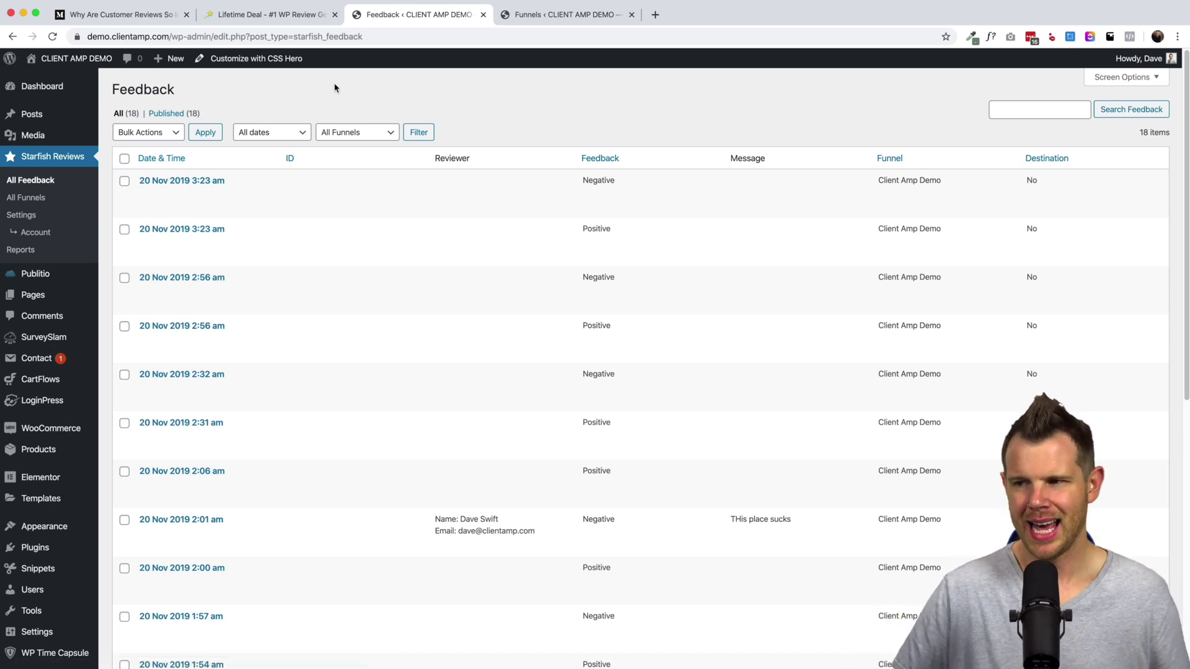
Examine the feedback entries' ratings, the message left with a negative review, and the destination recorded for a positive one
mouse_move(298, 204)
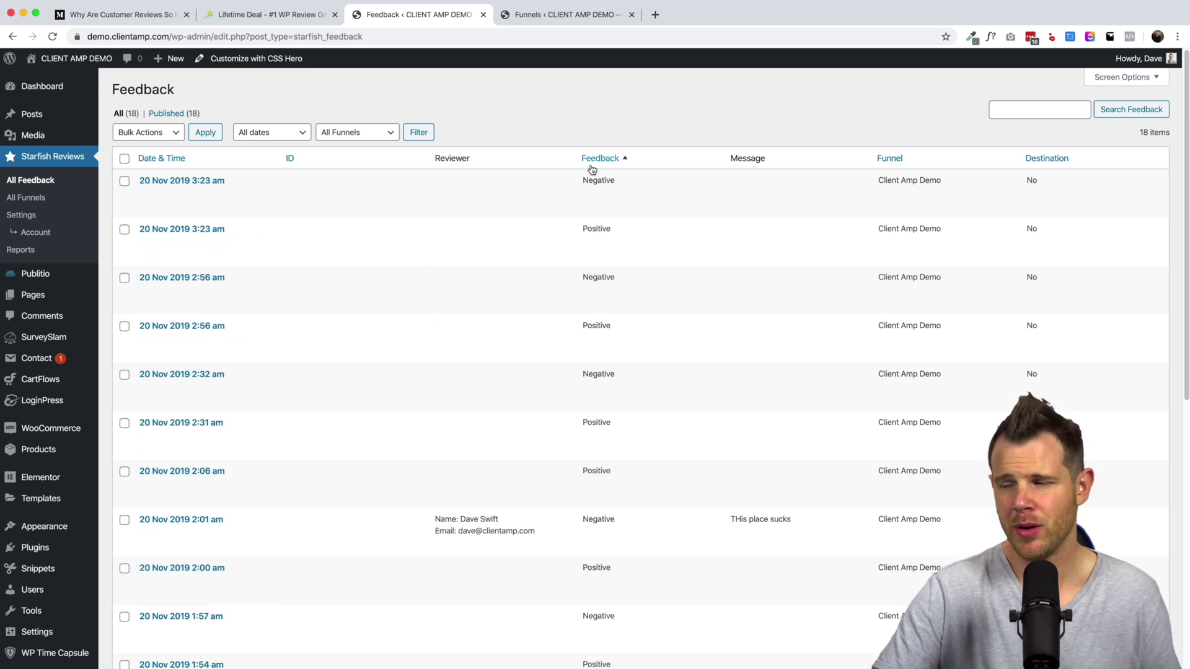
mouse_move(620, 181)
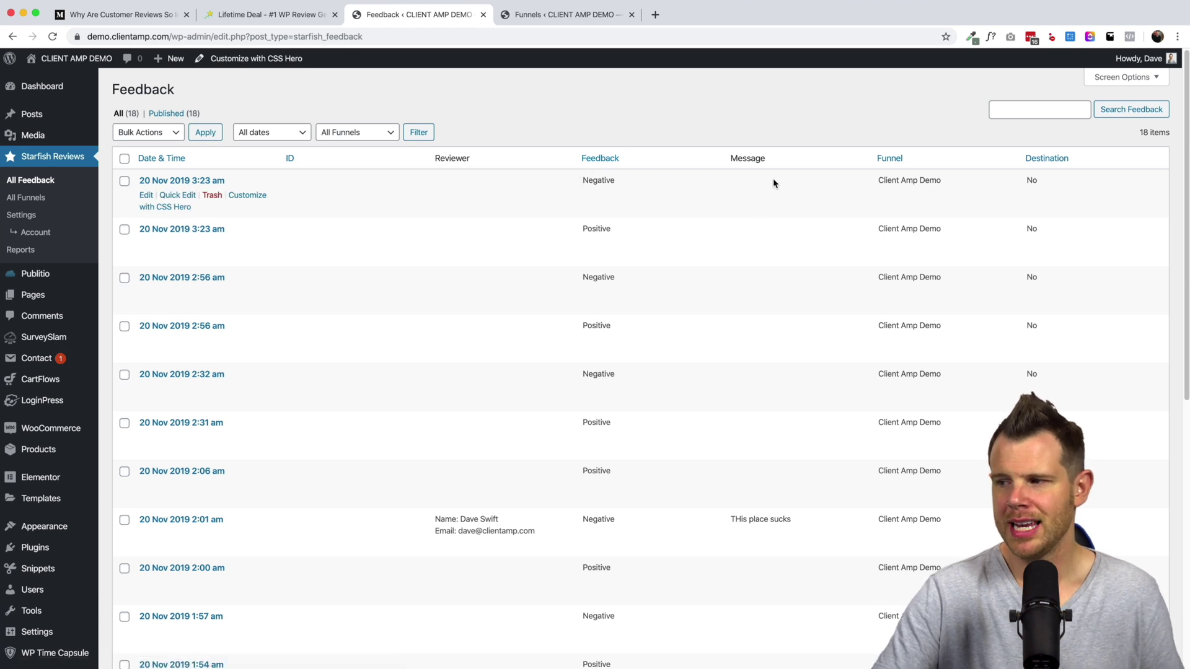
drag(736, 520, 793, 519)
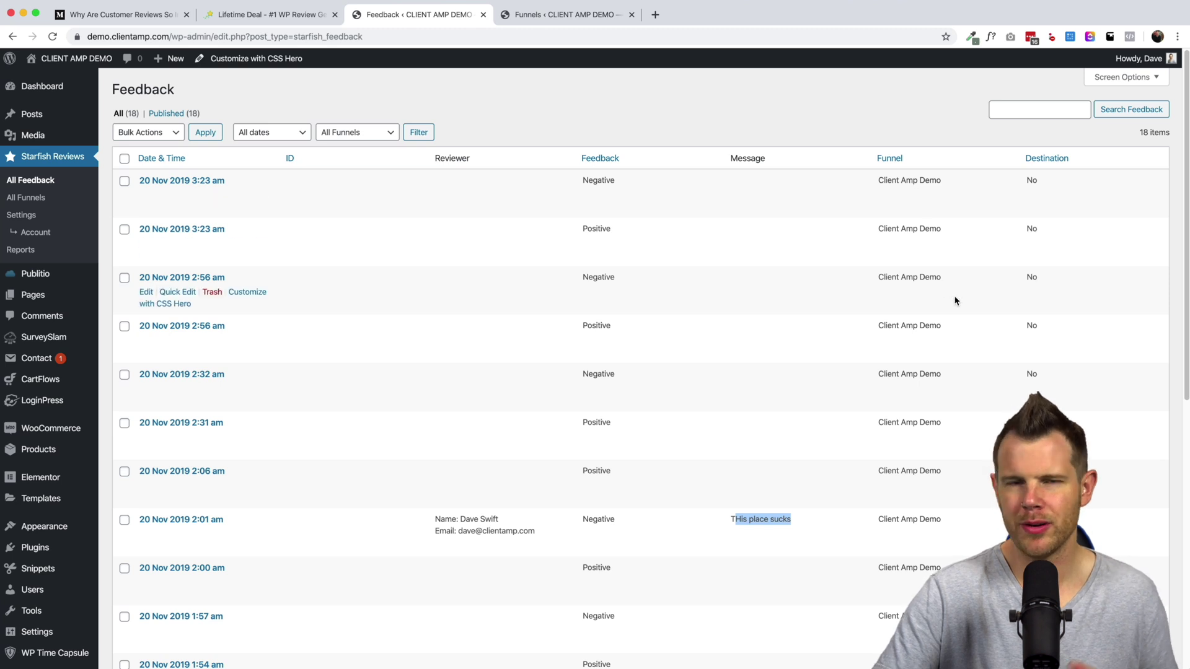
scroll(954, 302, down, 6)
click(994, 382)
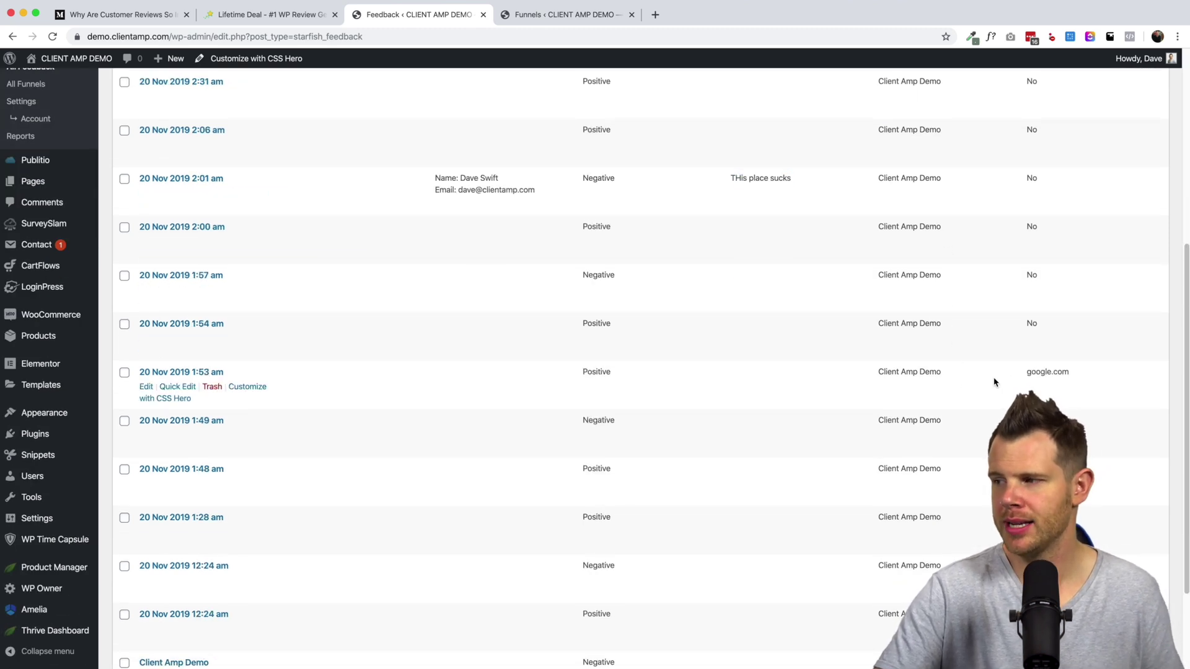
drag(995, 382, 1063, 379)
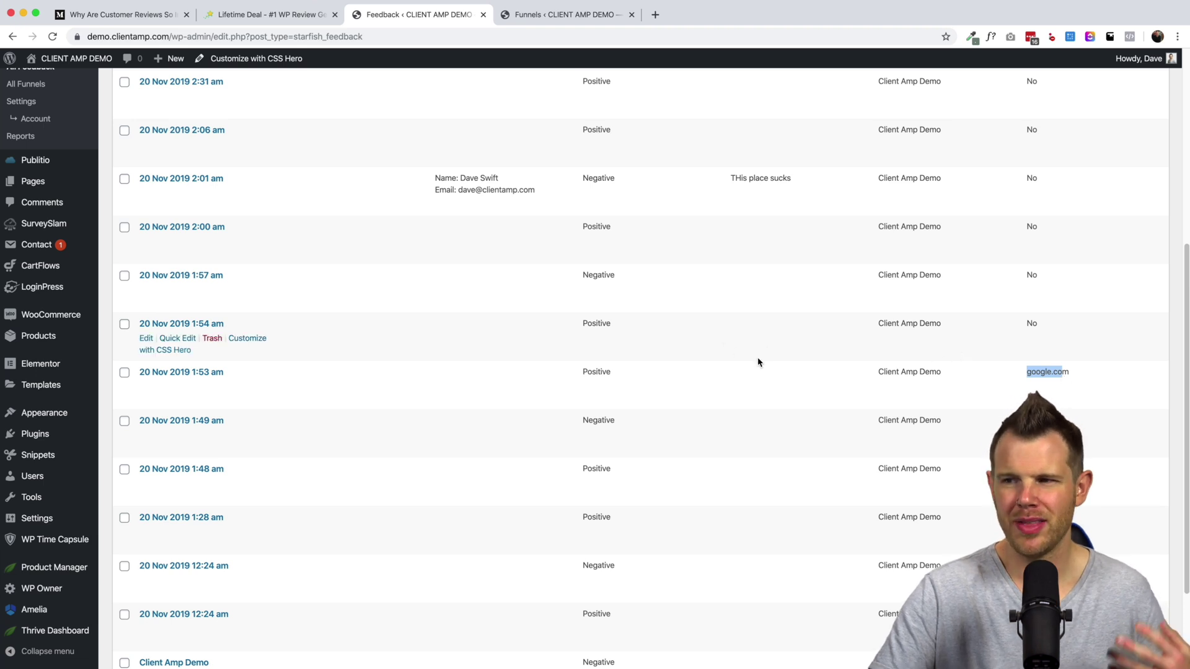
View the Starfish Reviews reports on feedback and destinations
scroll(757, 363, up, 6)
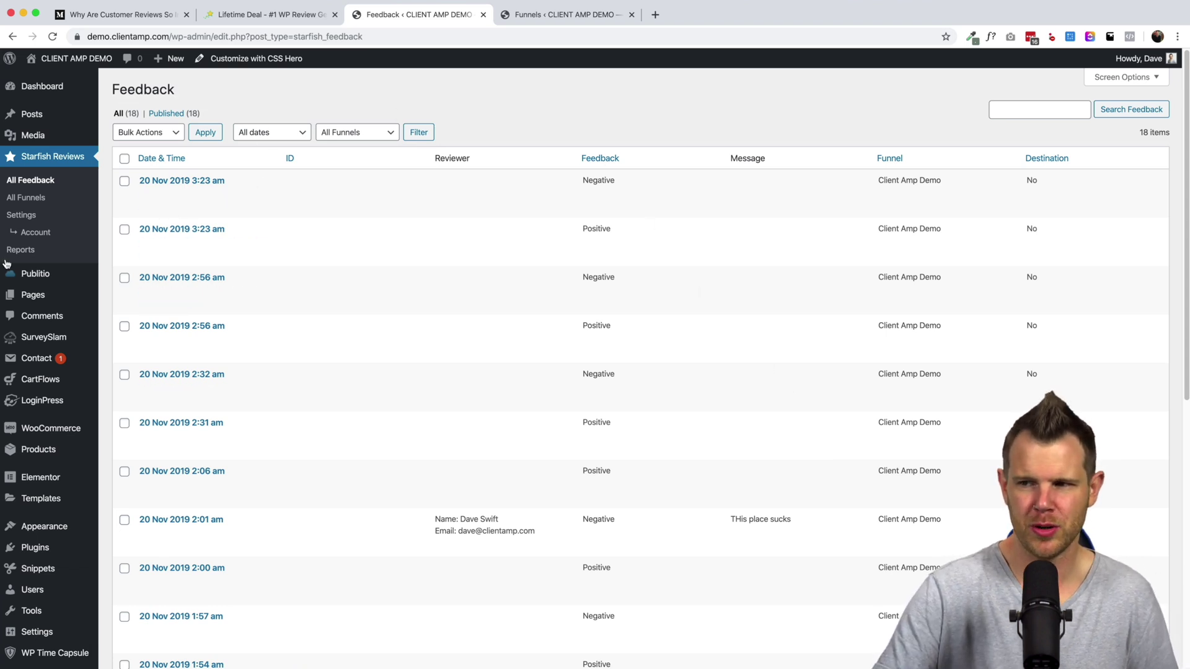
click(83, 252)
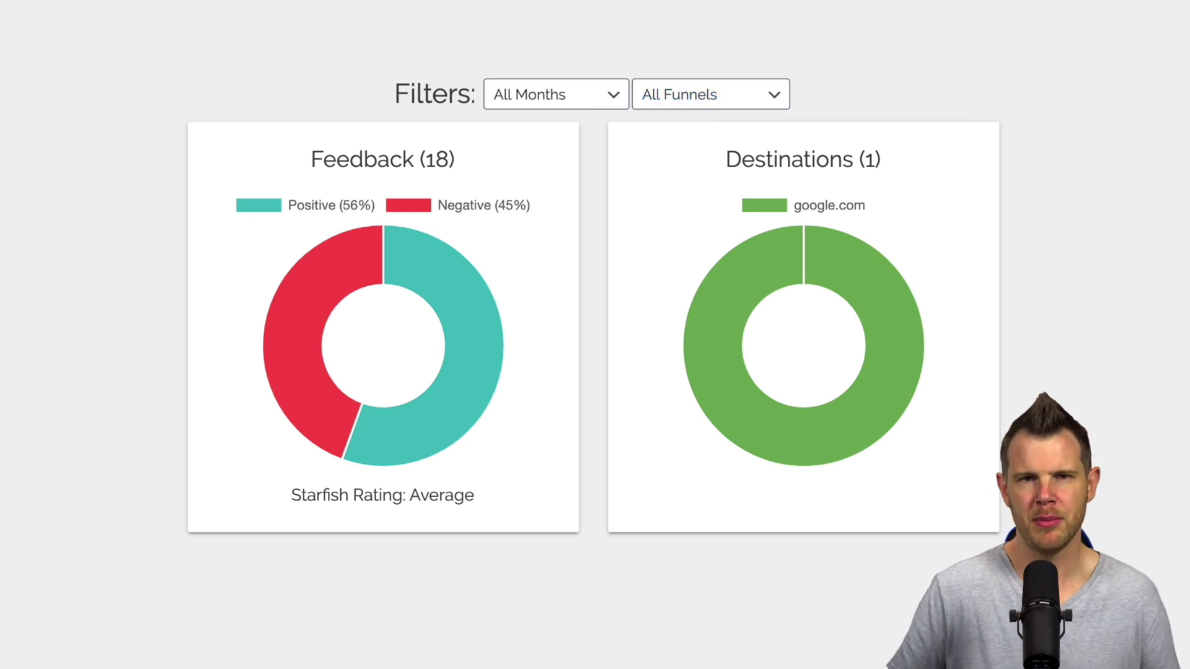
Add a new Starfish Reviews funnel titled "That LTD Life"
click(48, 199)
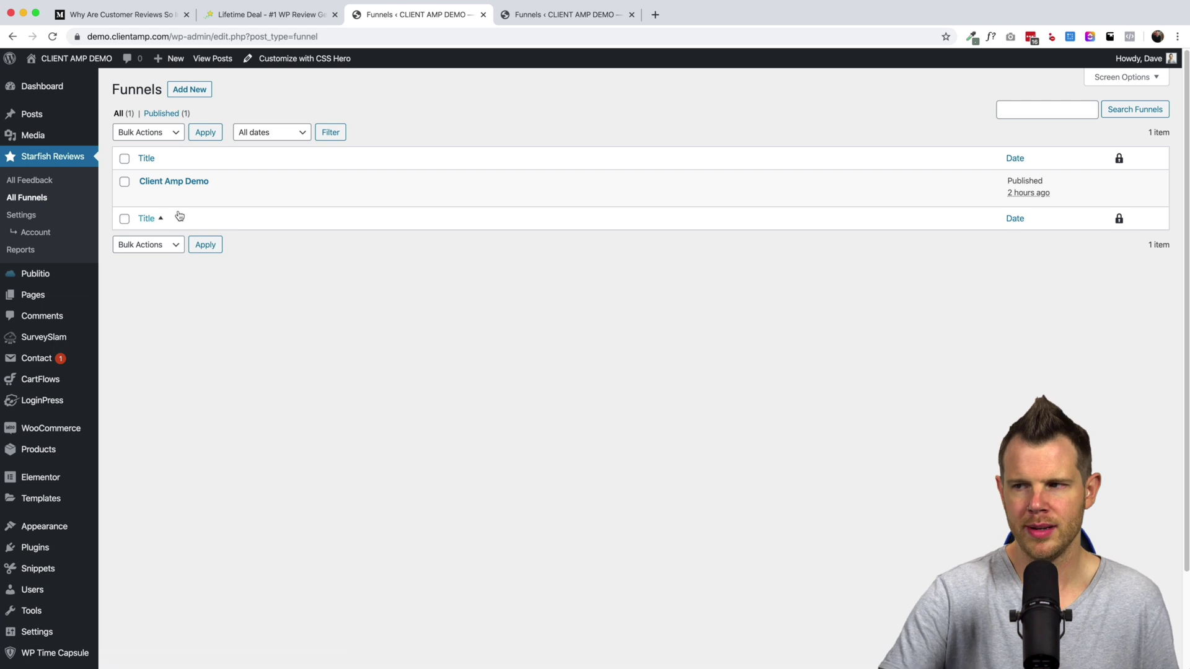
mouse_move(171, 194)
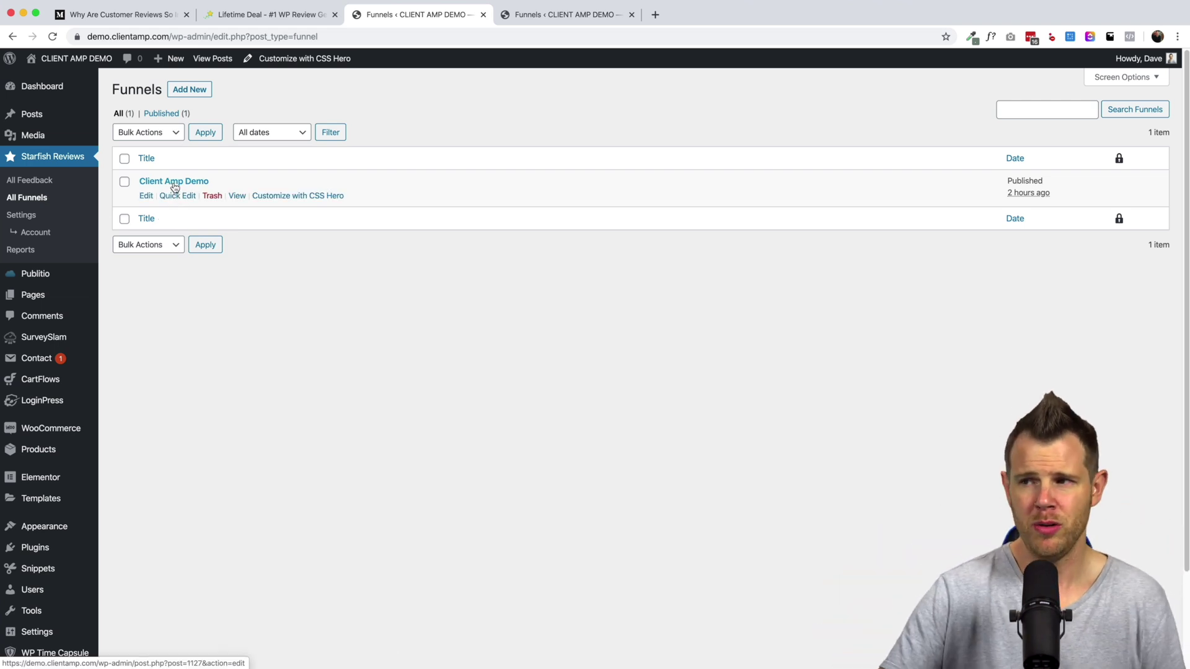
click(193, 92)
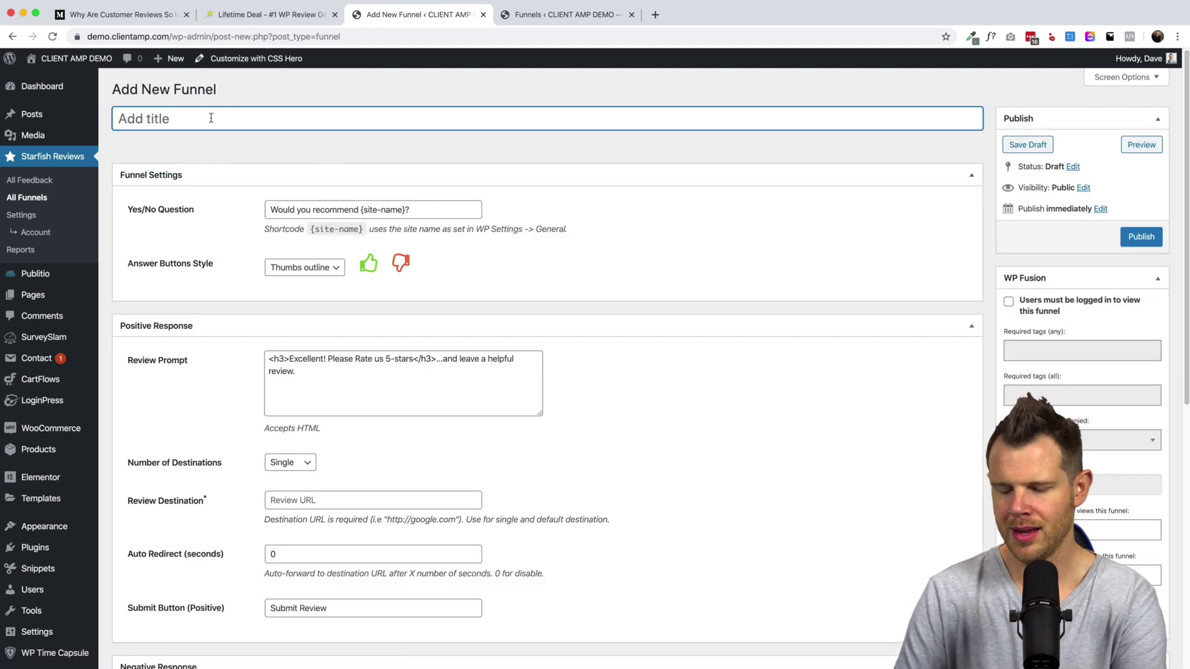
text(That LTD Life)
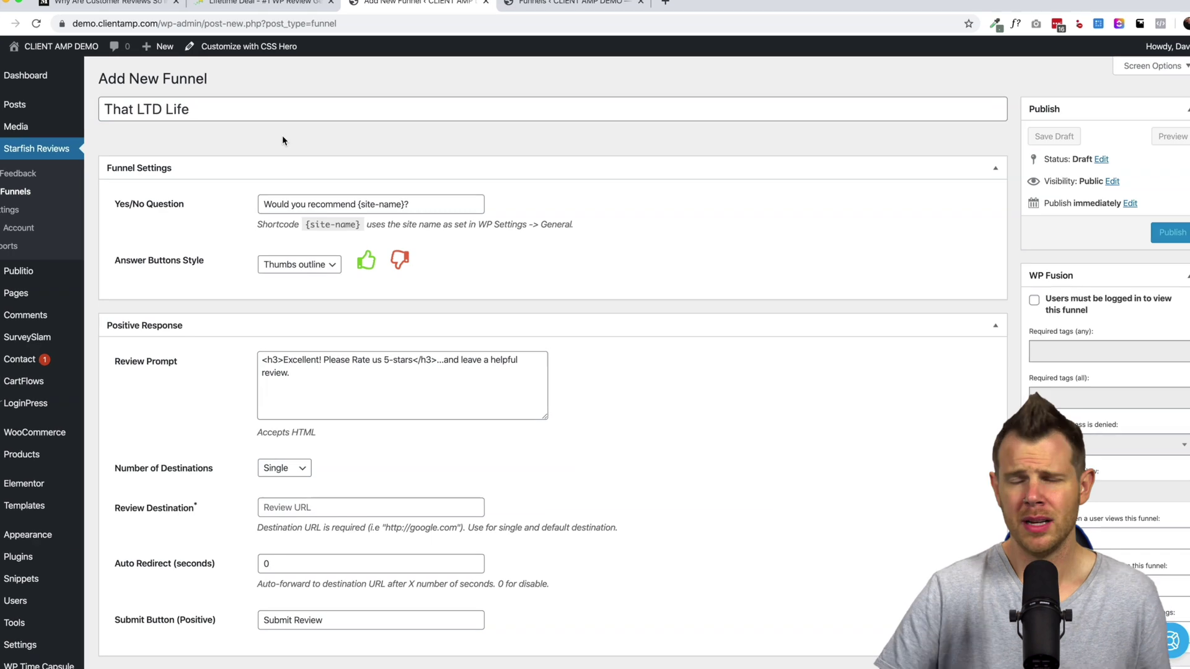
click(282, 141)
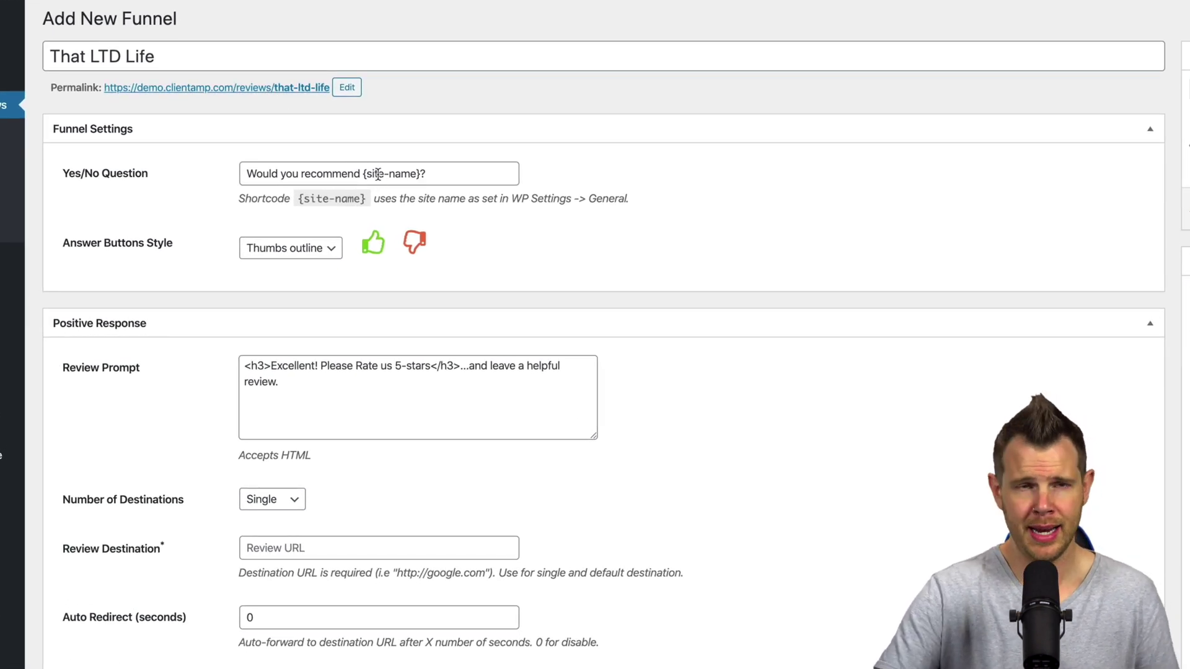
Replace the site-name shortcode in the Yes/No question so it reads "Would you recommend That LTD Life?"
mouse_move(361, 175)
mouse_down()
mouse_move(420, 175)
mouse_move(366, 177)
mouse_up()
shift+click(234, 175)
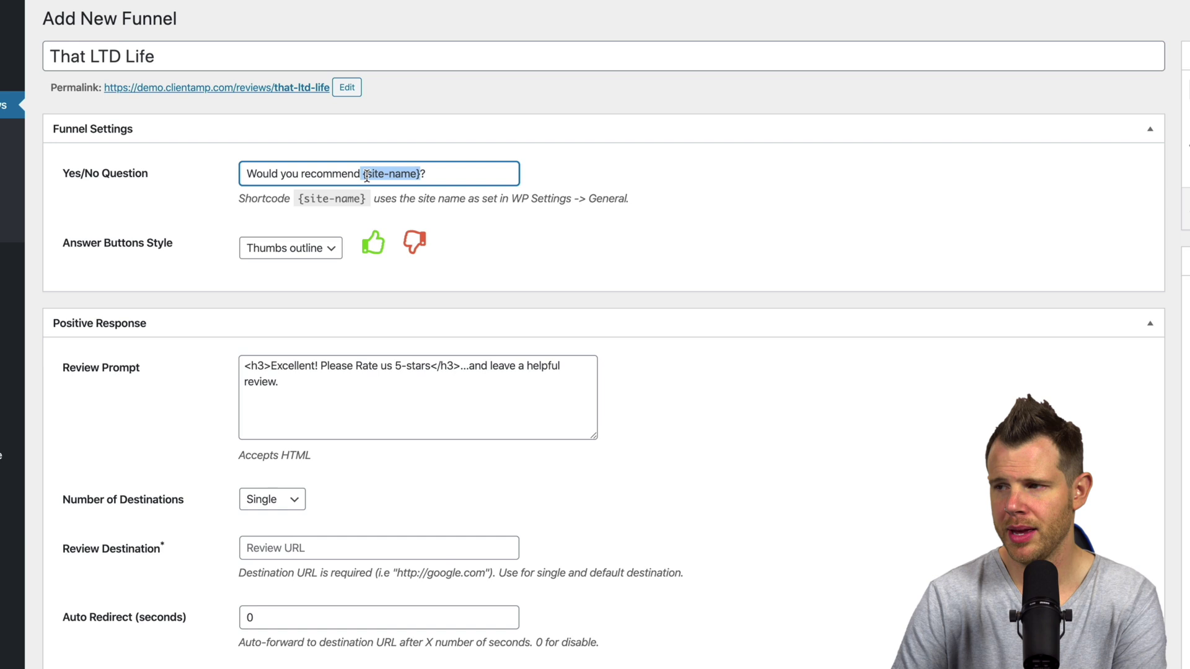
text(That LTD)
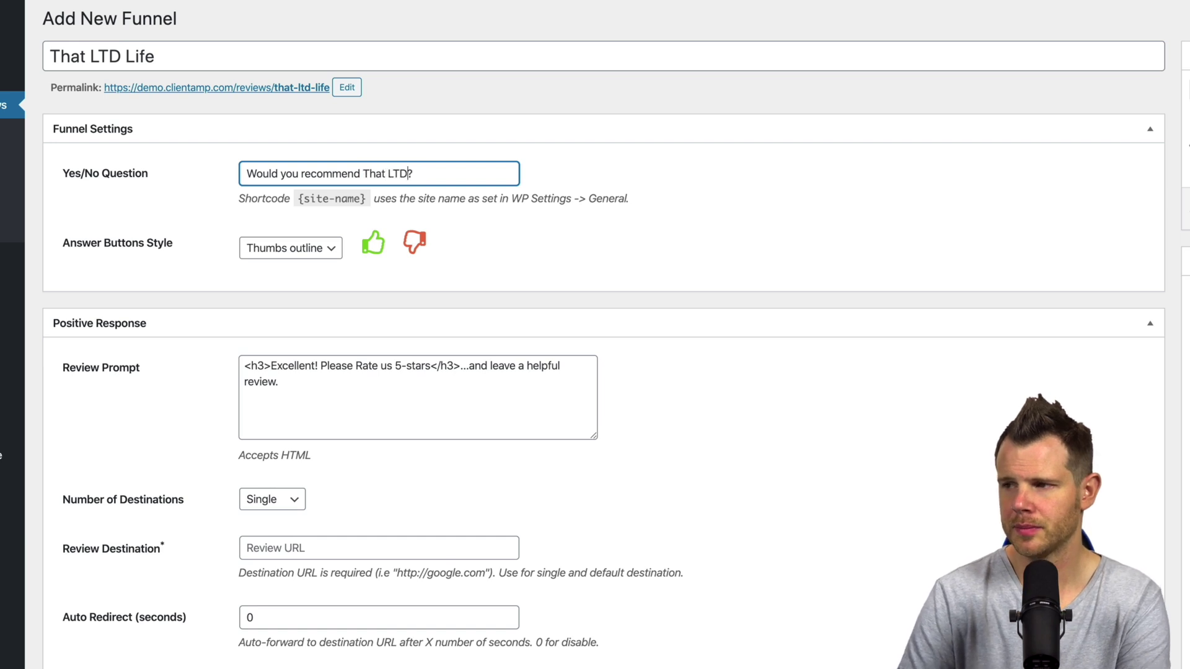
text( Life)
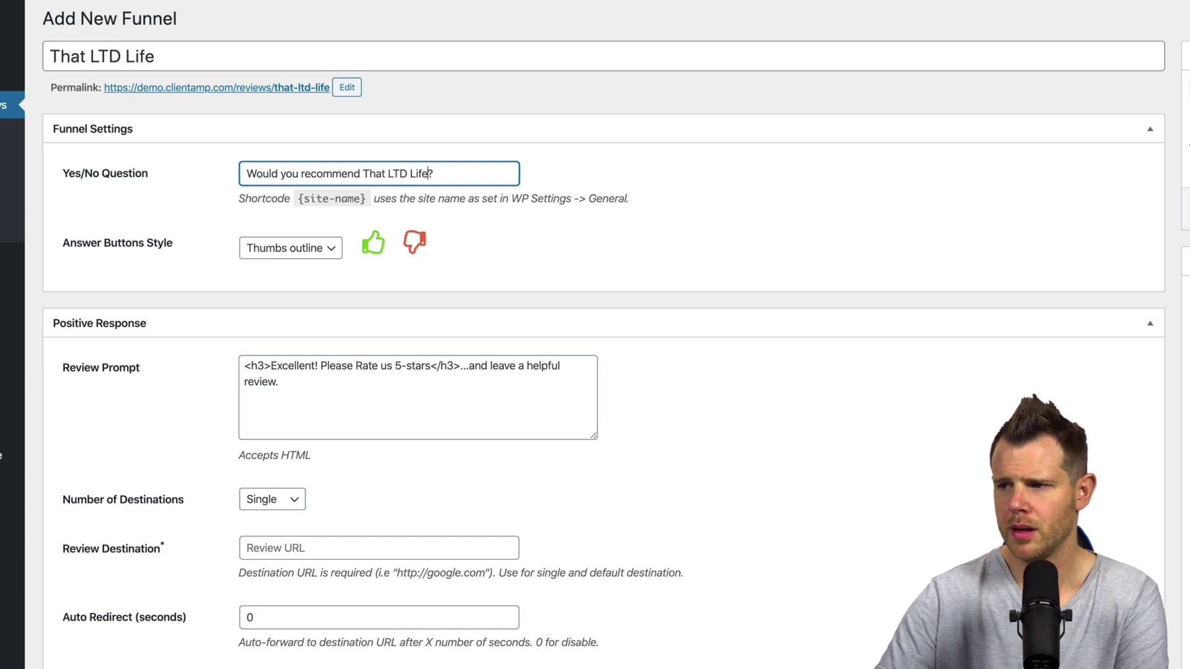
Set the funnel's answer buttons style to Faces and save the funnel as a draft
click(314, 248)
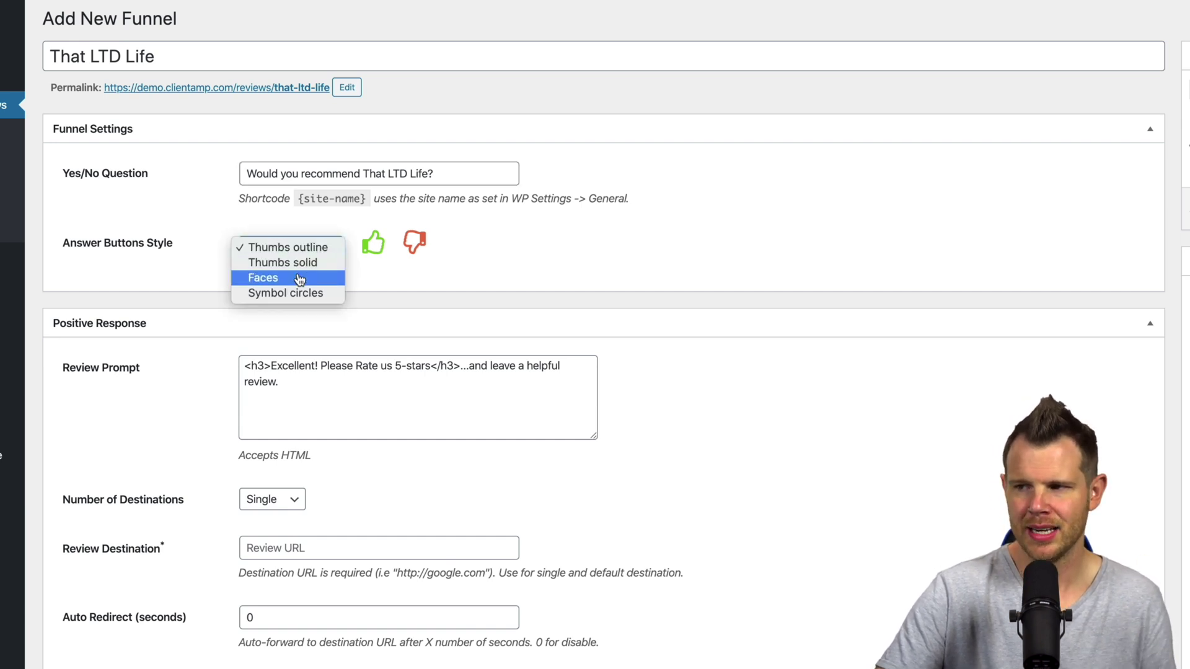
click(299, 279)
click(309, 248)
click(716, 262)
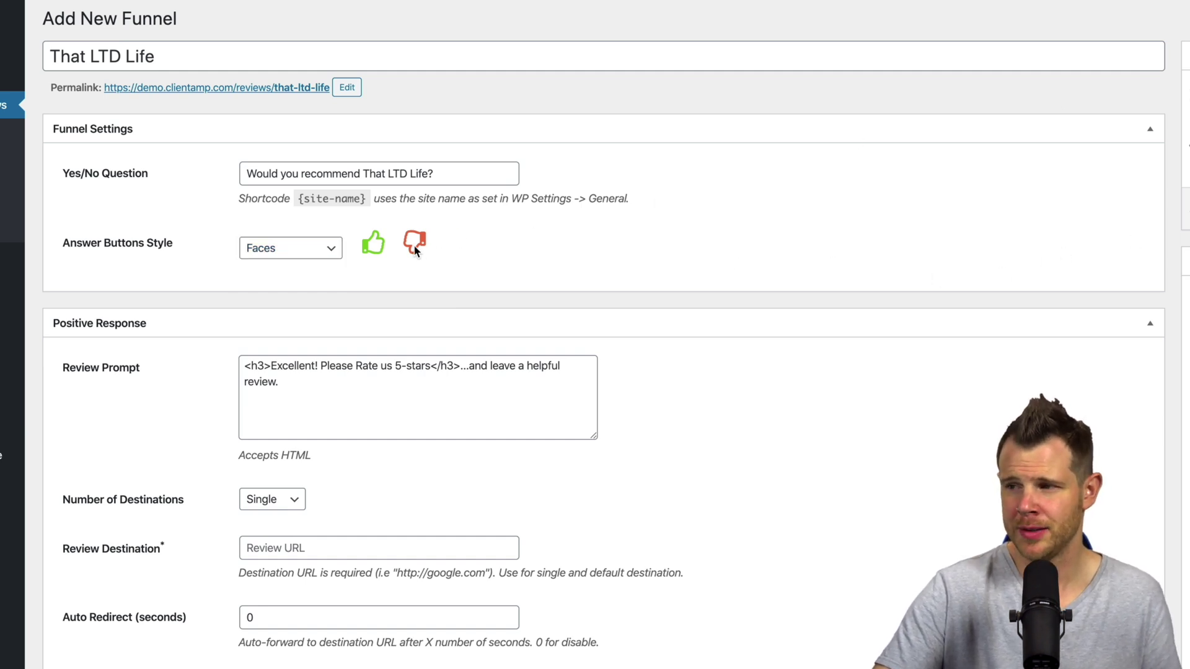
Preview the Thumbs outline, Thumbs solid, Faces and Symbol circles answer button styles, and return the style to Faces
click(286, 383)
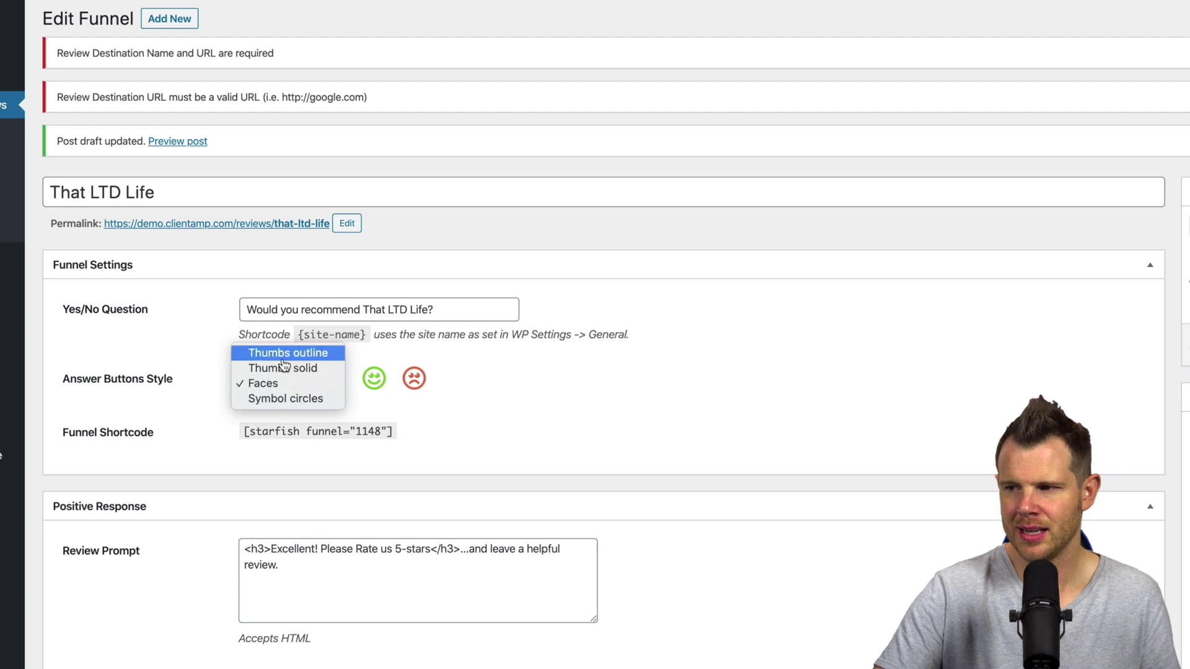
click(286, 353)
scroll(550, 444, down, 2)
scroll(550, 444, down, 1)
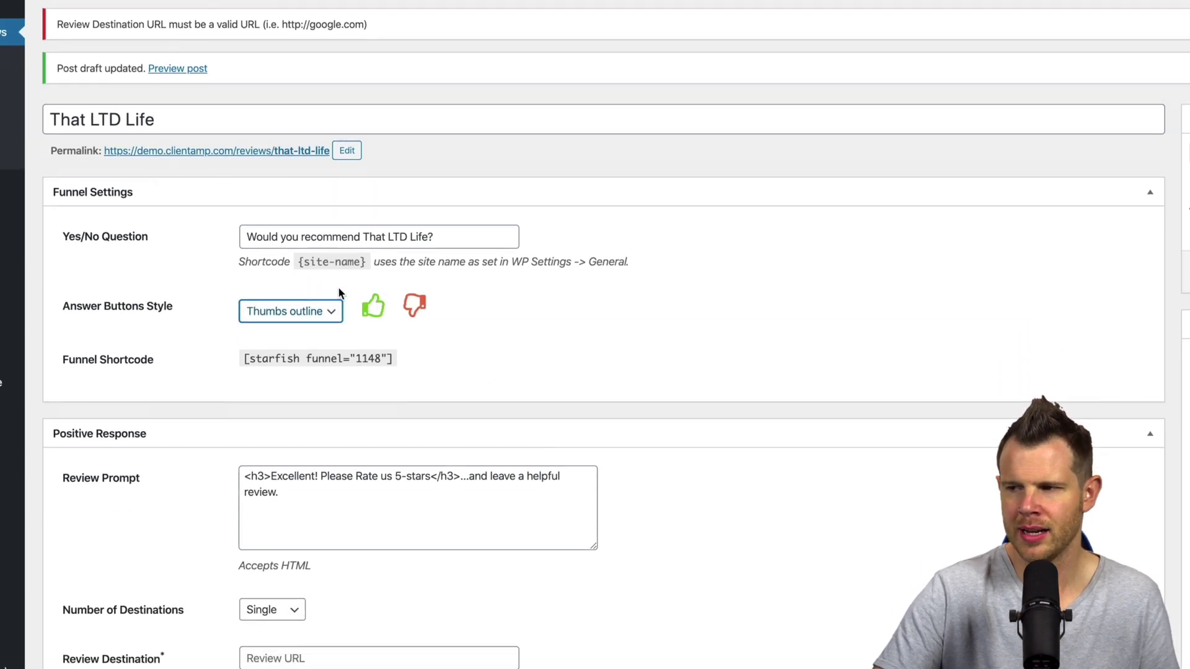
click(262, 315)
click(281, 328)
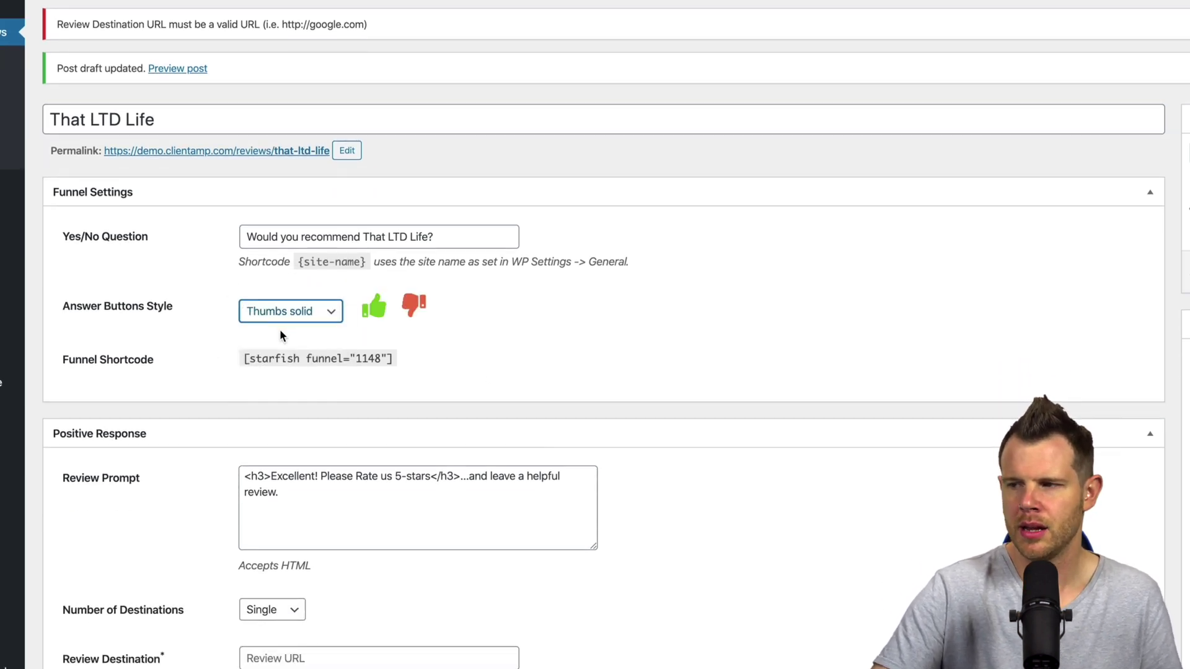
click(296, 313)
click(297, 335)
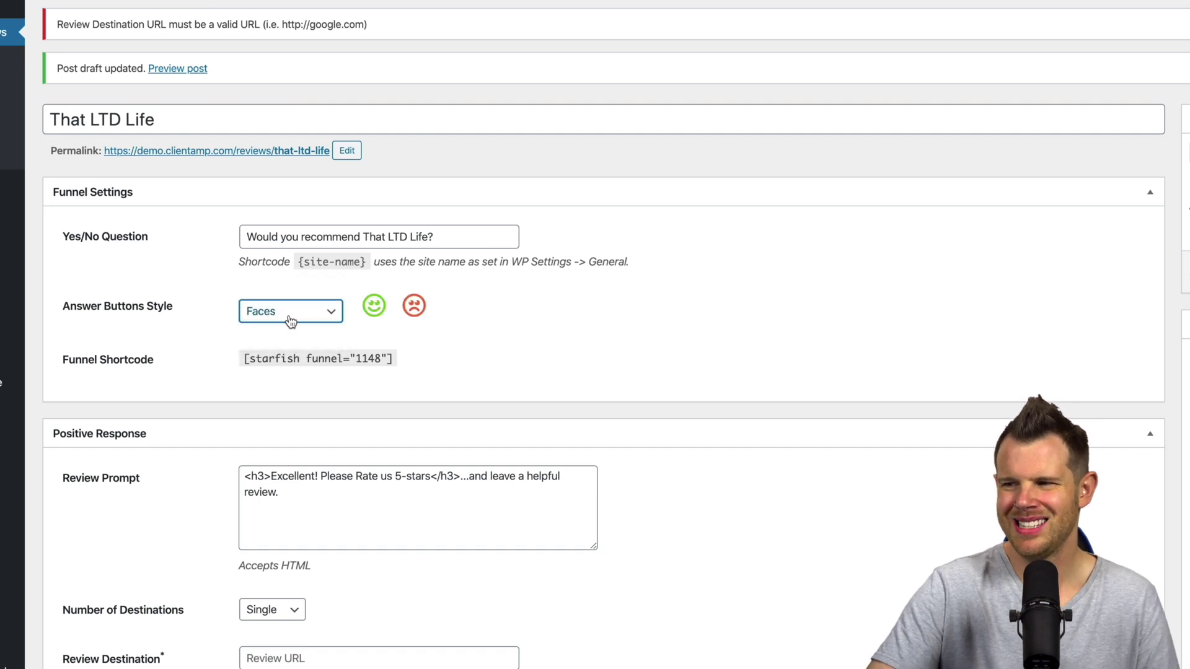
click(292, 313)
click(298, 329)
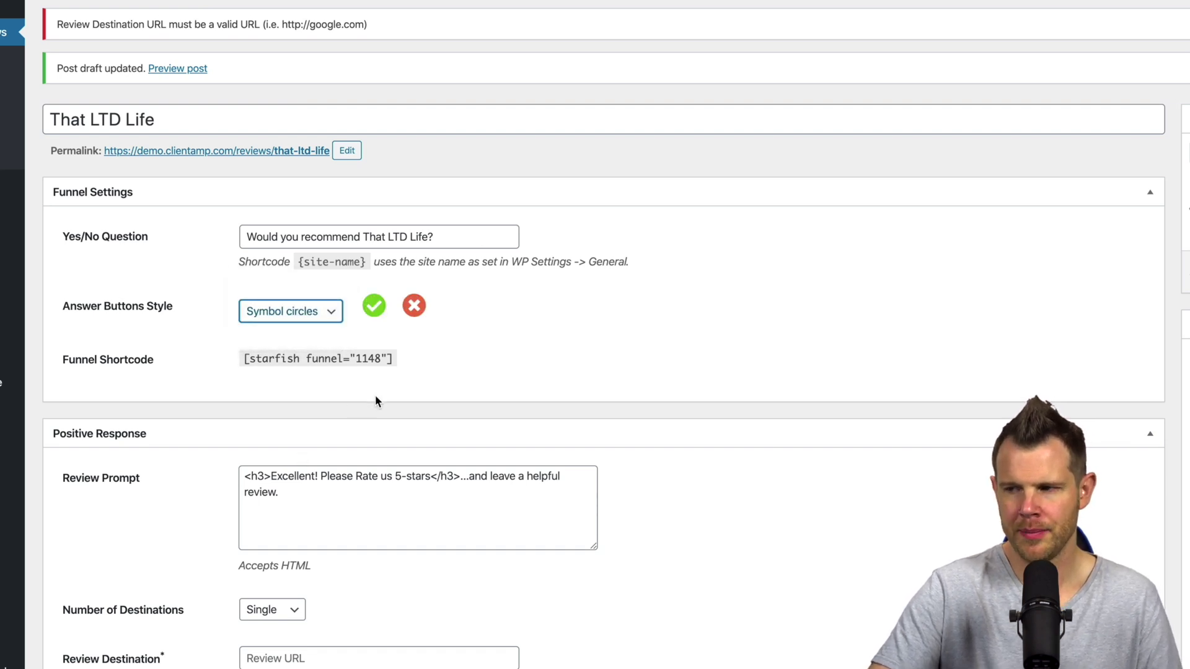
click(318, 312)
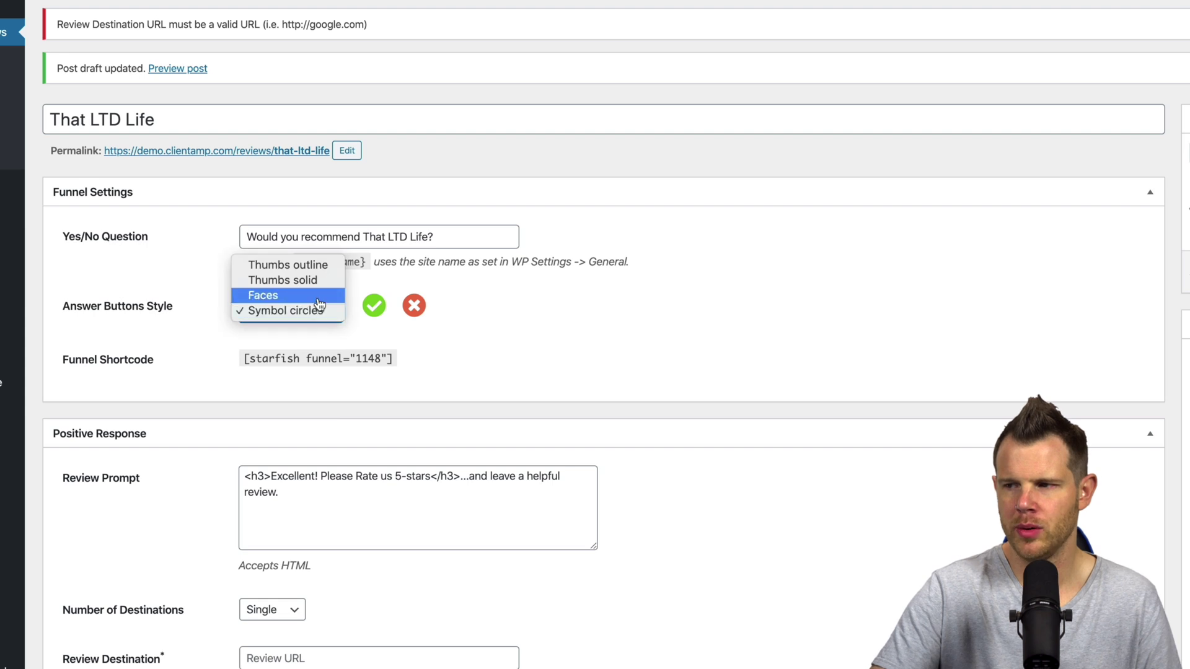
click(273, 295)
Highlight the funnel shortcode and look over the Positive Response settings
drag(236, 364, 481, 366)
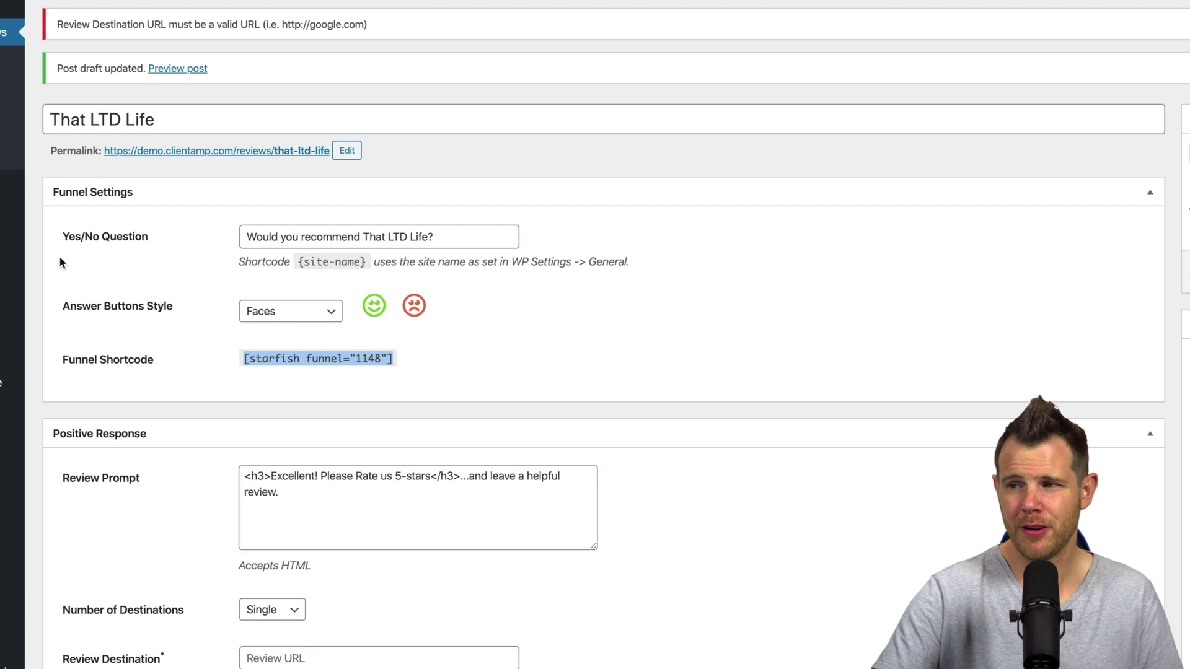
scroll(128, 418, down, 5)
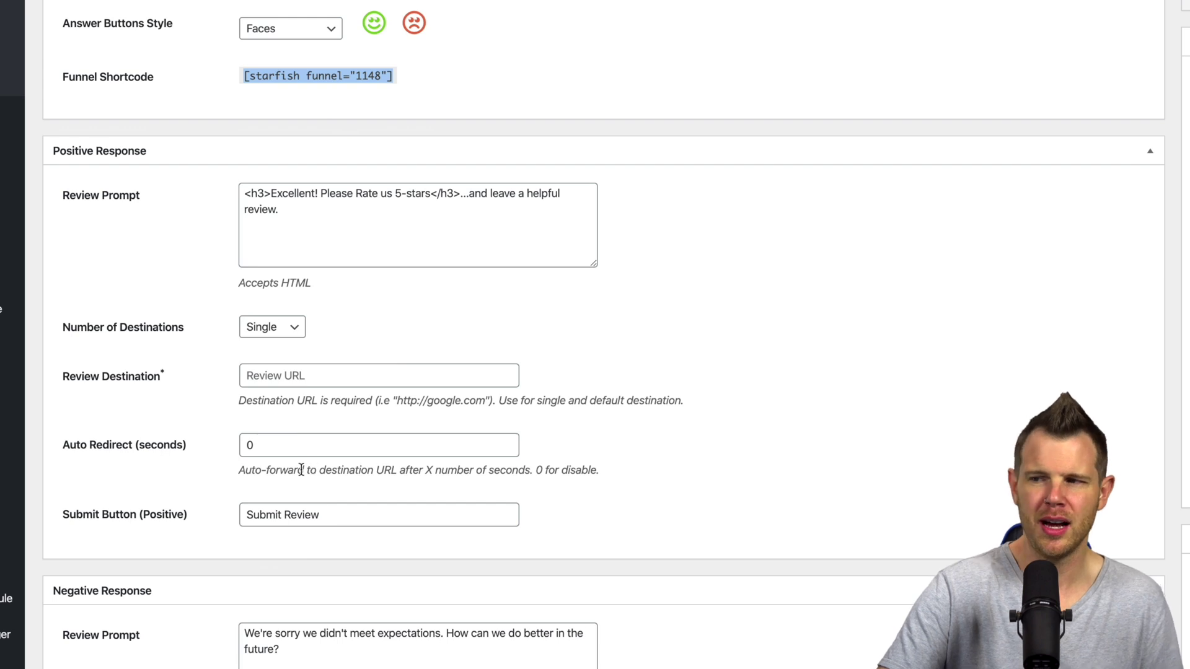
Set the number of destinations for the positive response to Multiple
drag(62, 327, 186, 330)
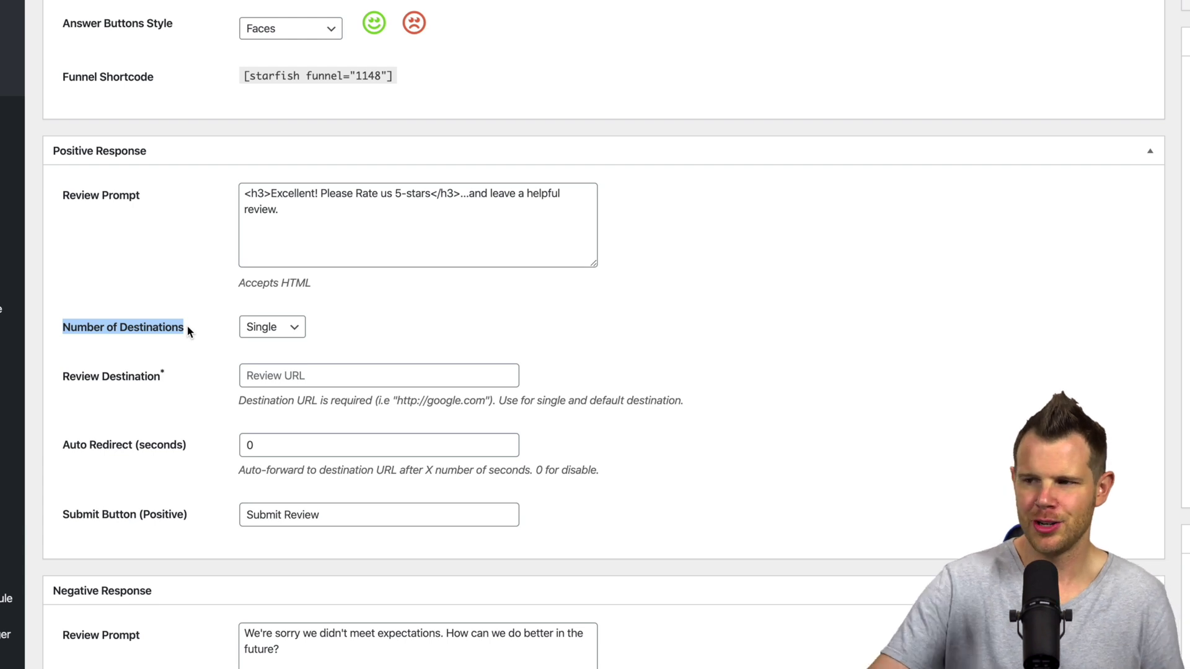
click(257, 383)
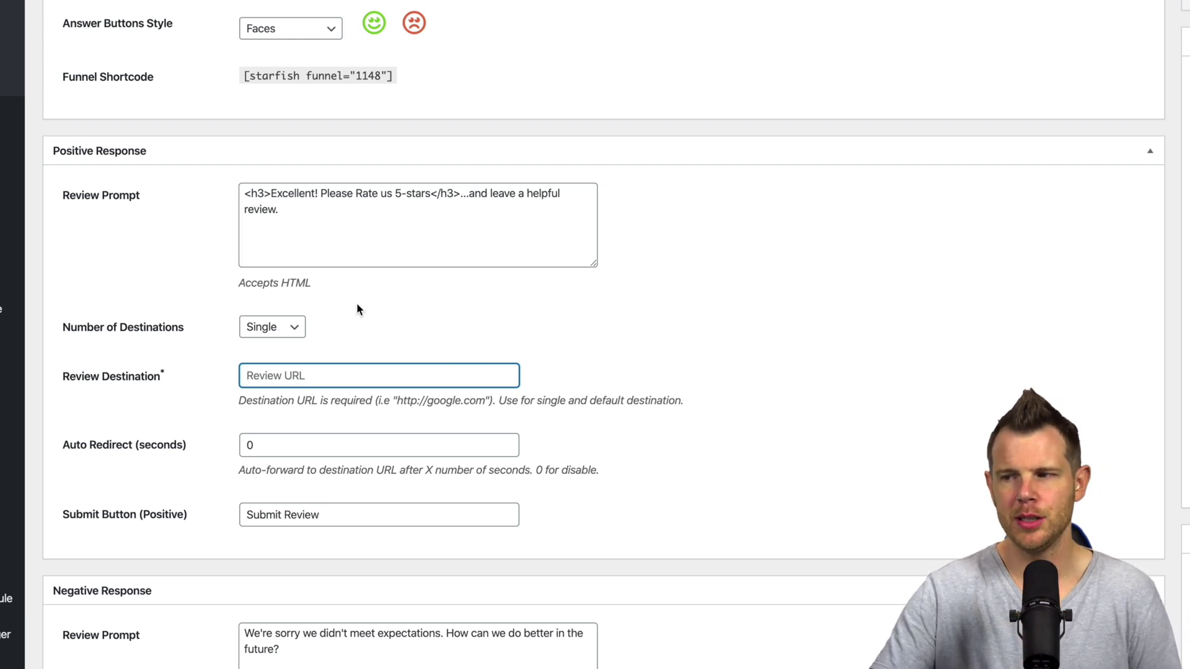
click(290, 328)
click(269, 341)
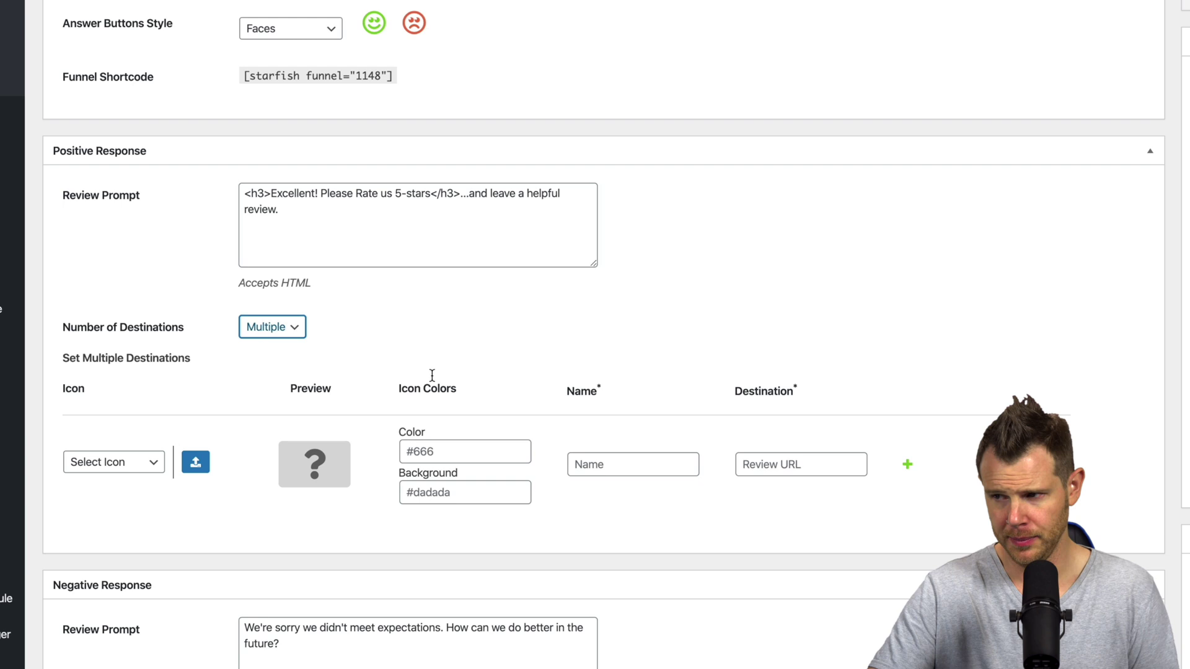
Try the Amazon icon for the destination and open the media library for choosing a custom icon
click(98, 462)
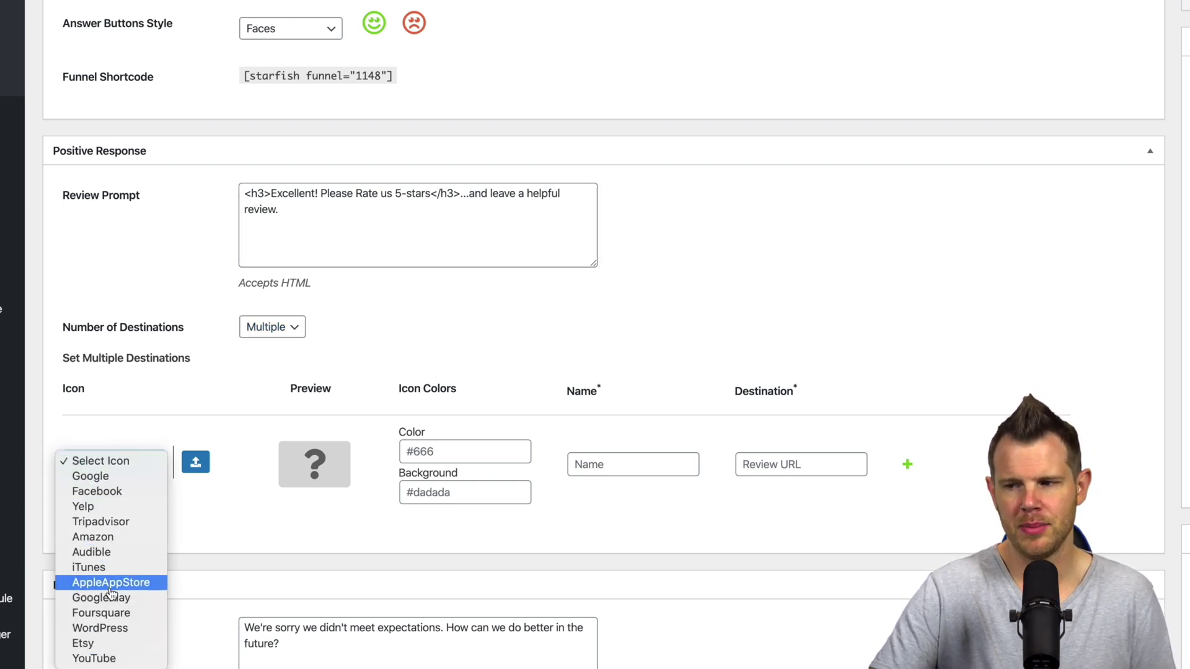
key(Return)
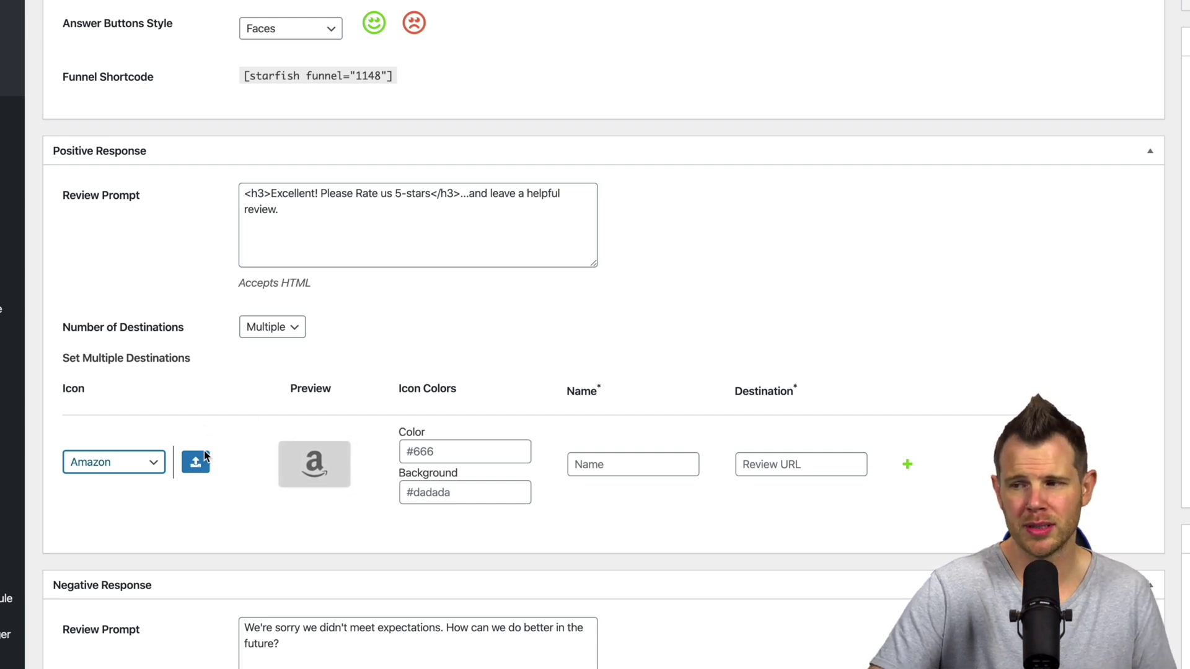
click(121, 463)
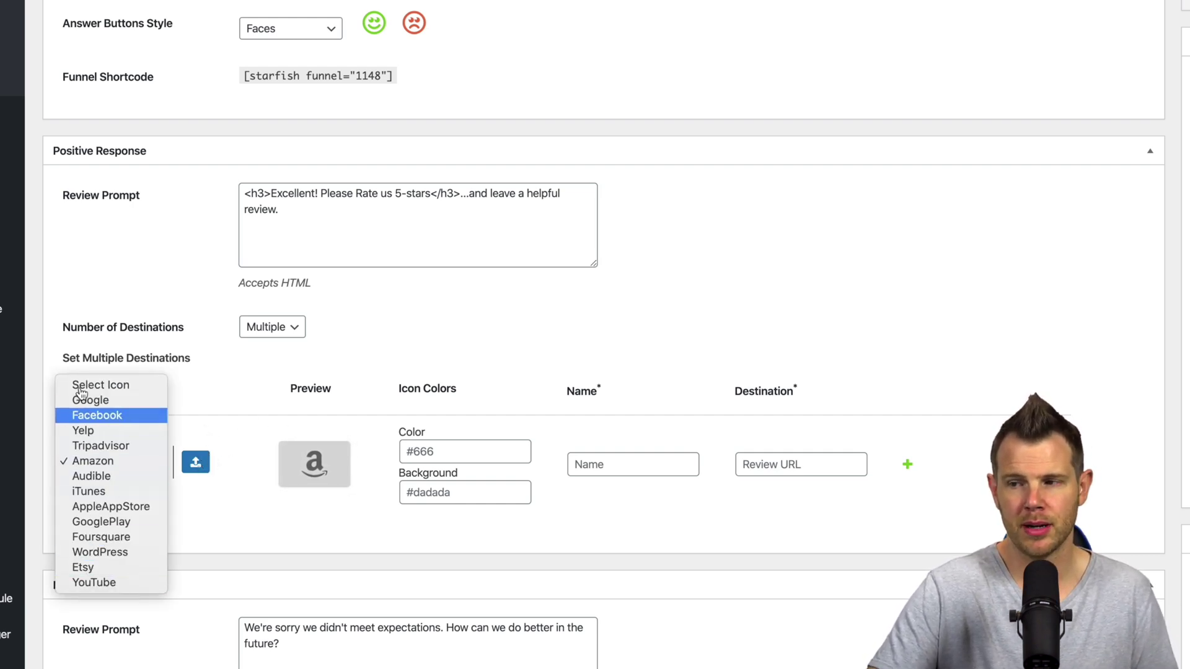
click(317, 462)
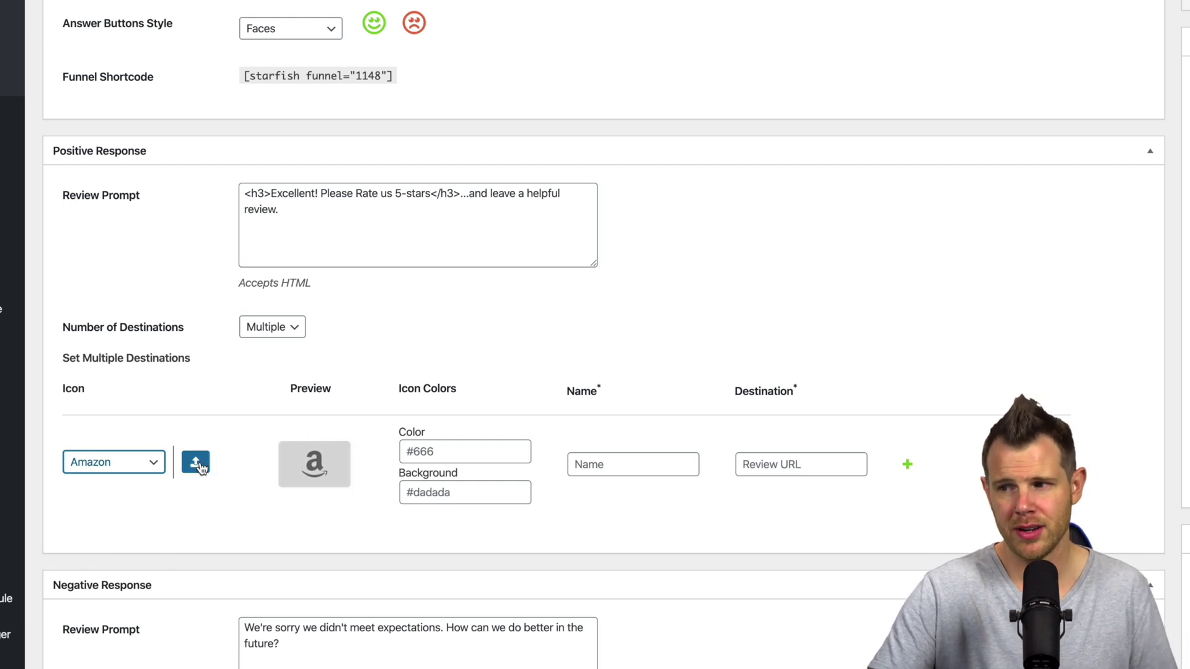
click(196, 462)
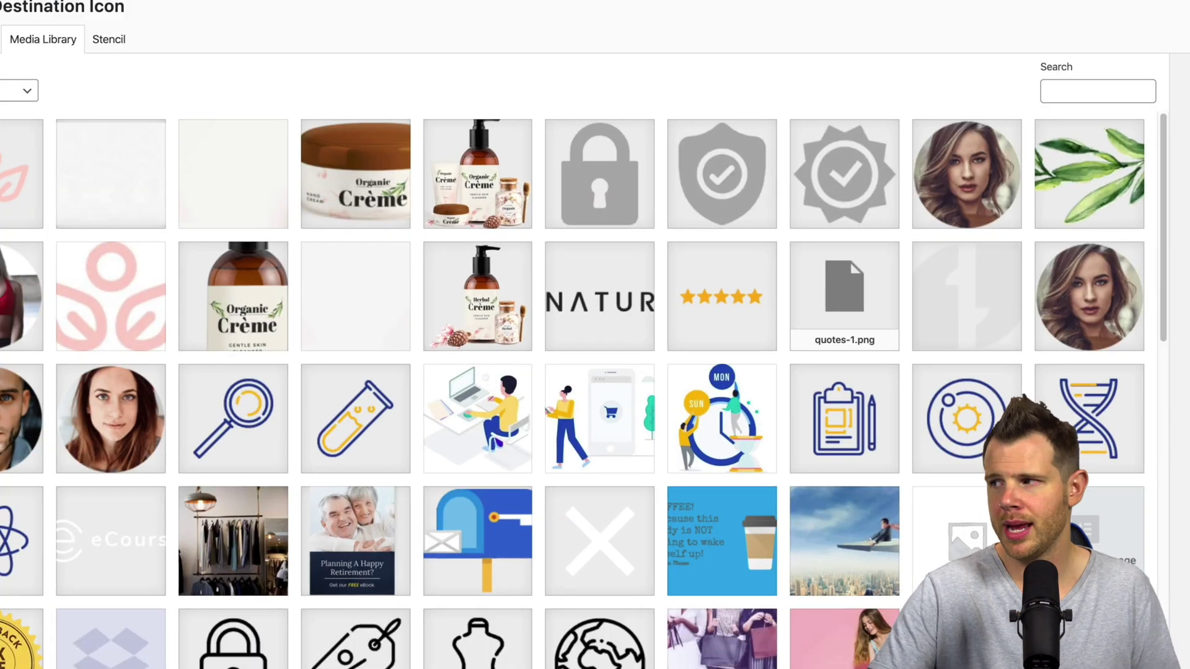
key(Escape)
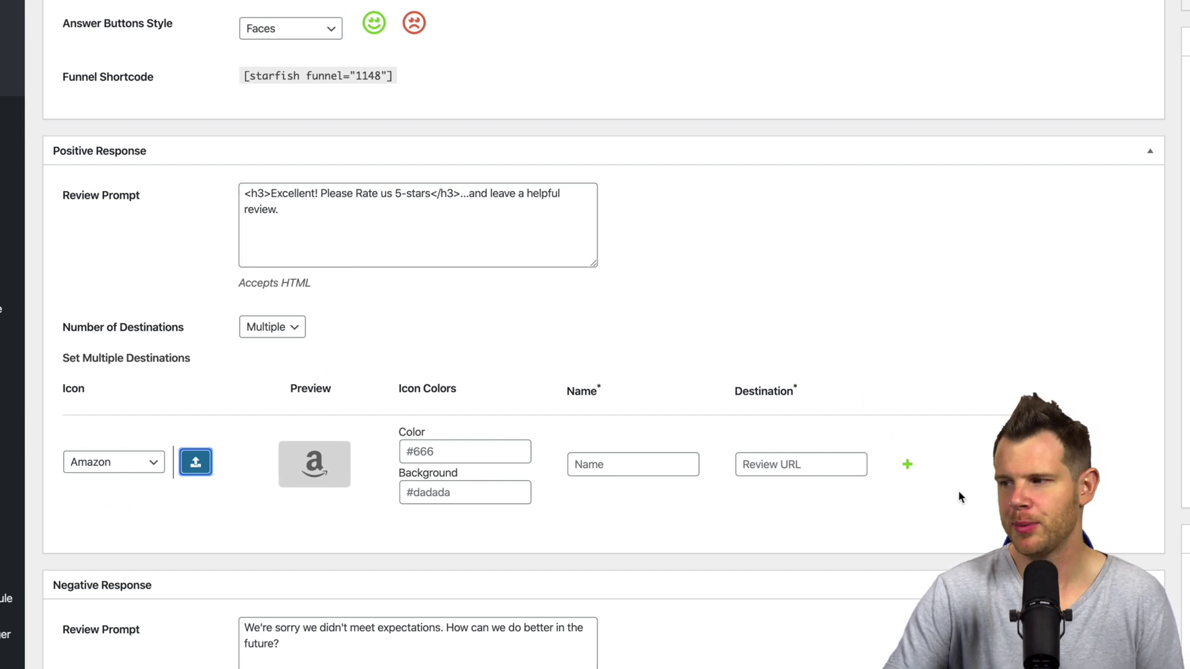
Add a second destination row and remove the Amazon destination
click(907, 464)
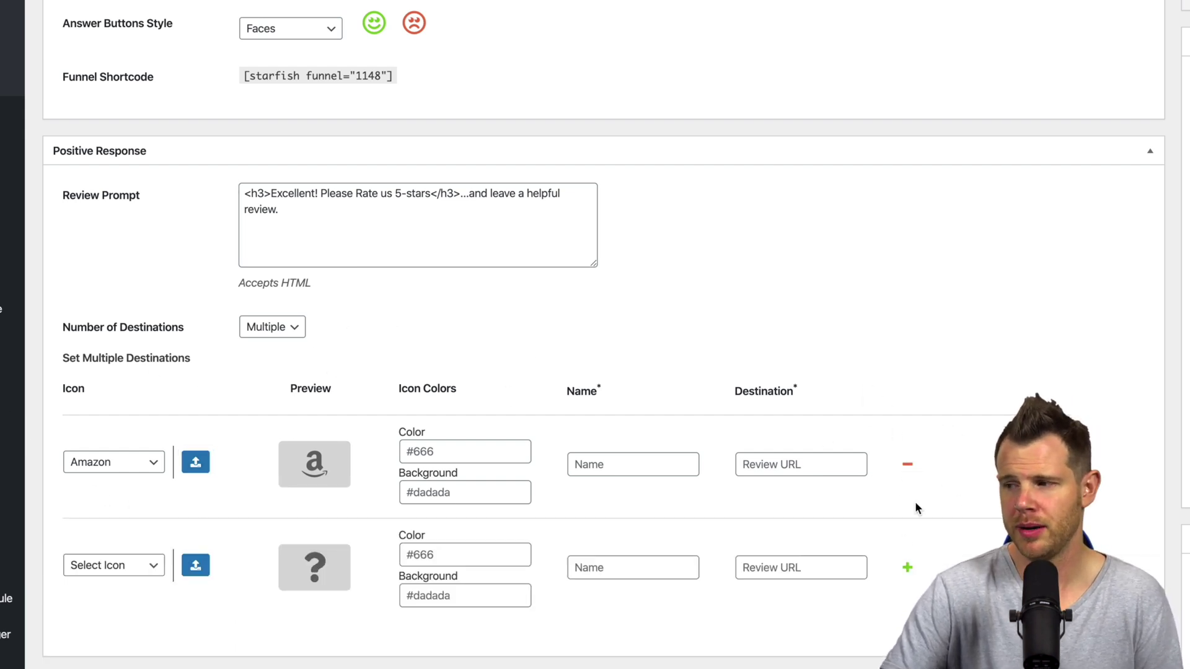
click(907, 465)
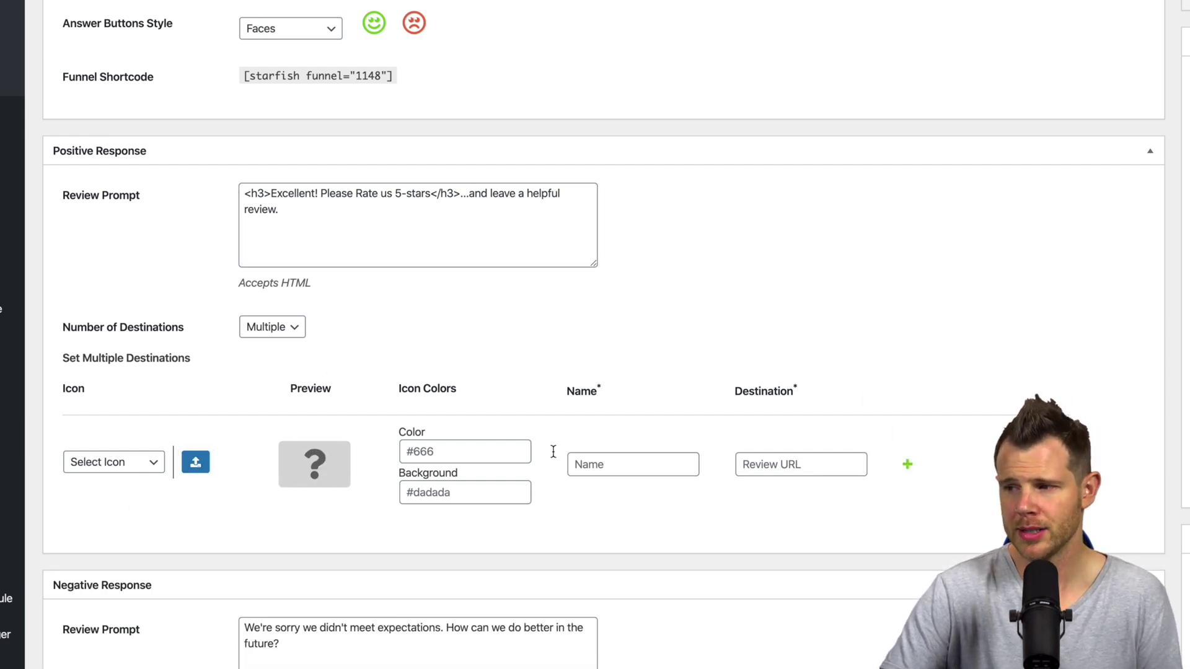
click(102, 461)
click(124, 474)
click(439, 456)
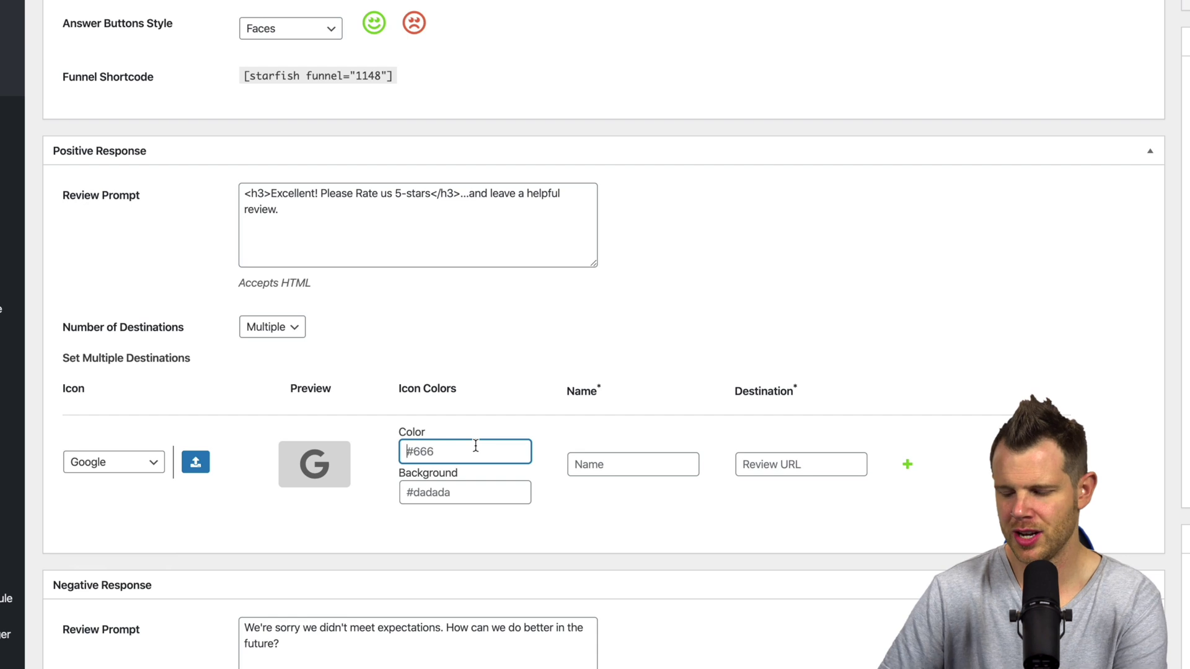
text(123456)
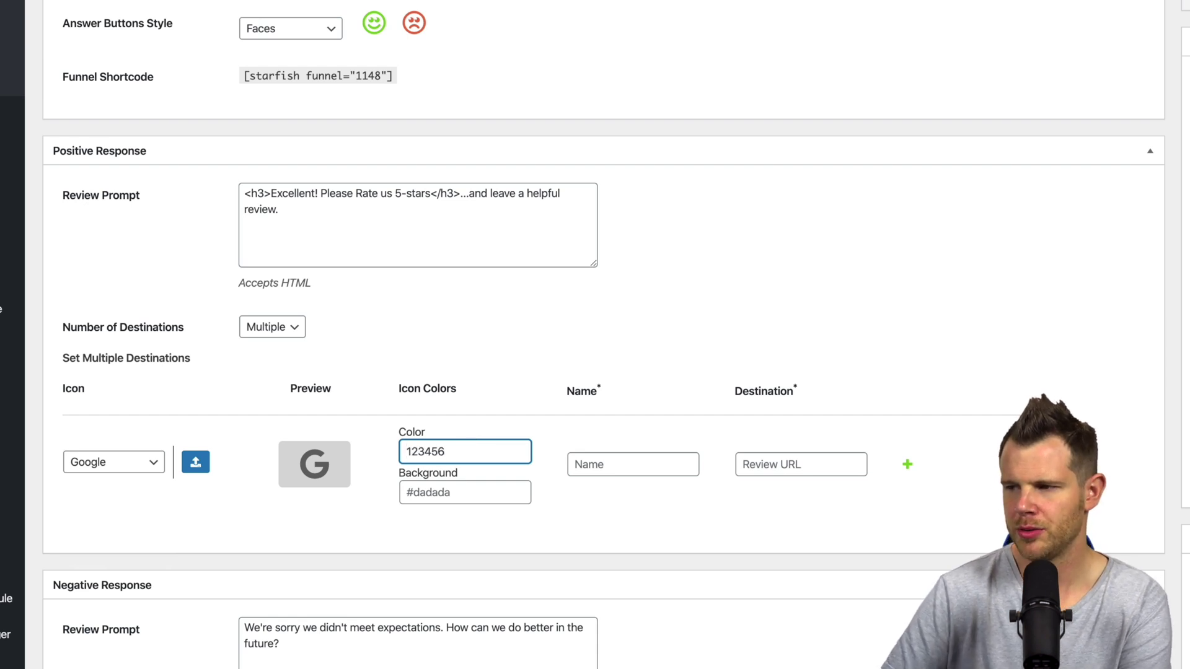
key(Home)
text(#)
key(Tab)
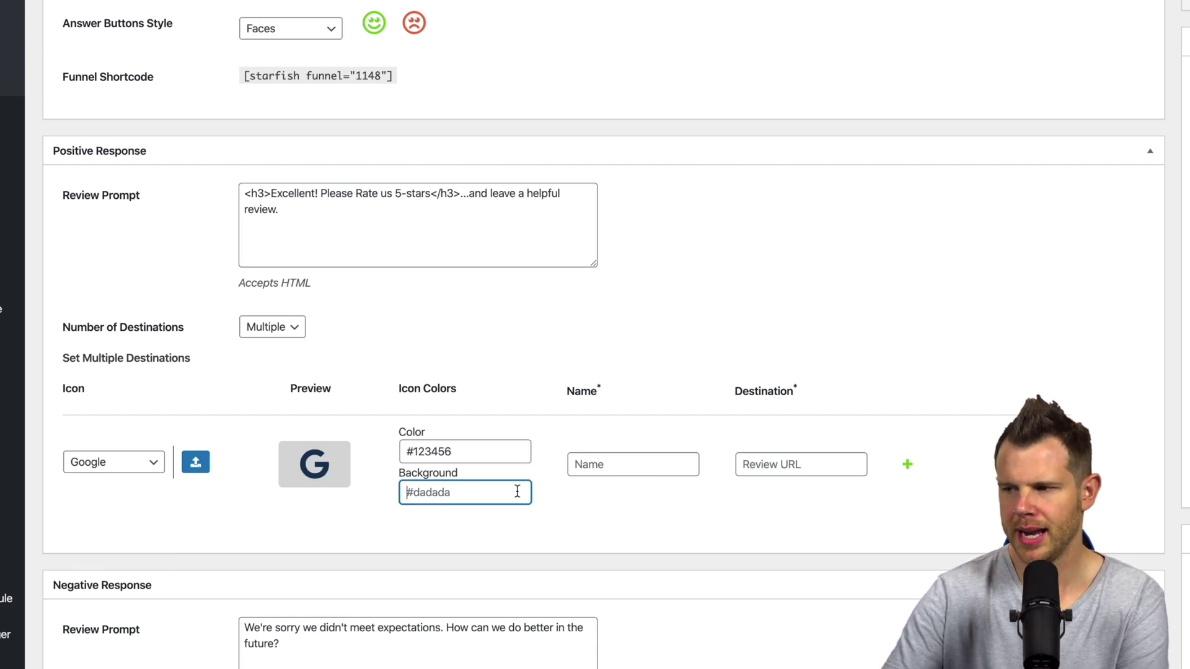
text(#ffffff)
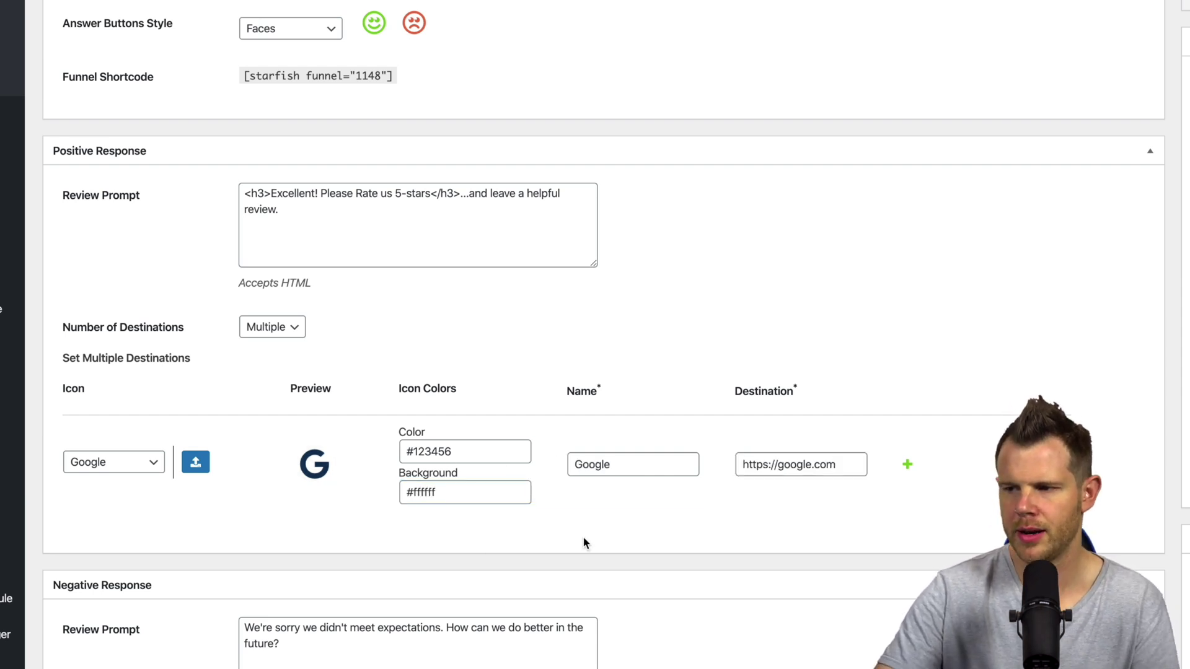
Enable the Name, Email and Phone additional fields for the negative response
scroll(583, 543, down, 6)
scroll(582, 543, down, 1)
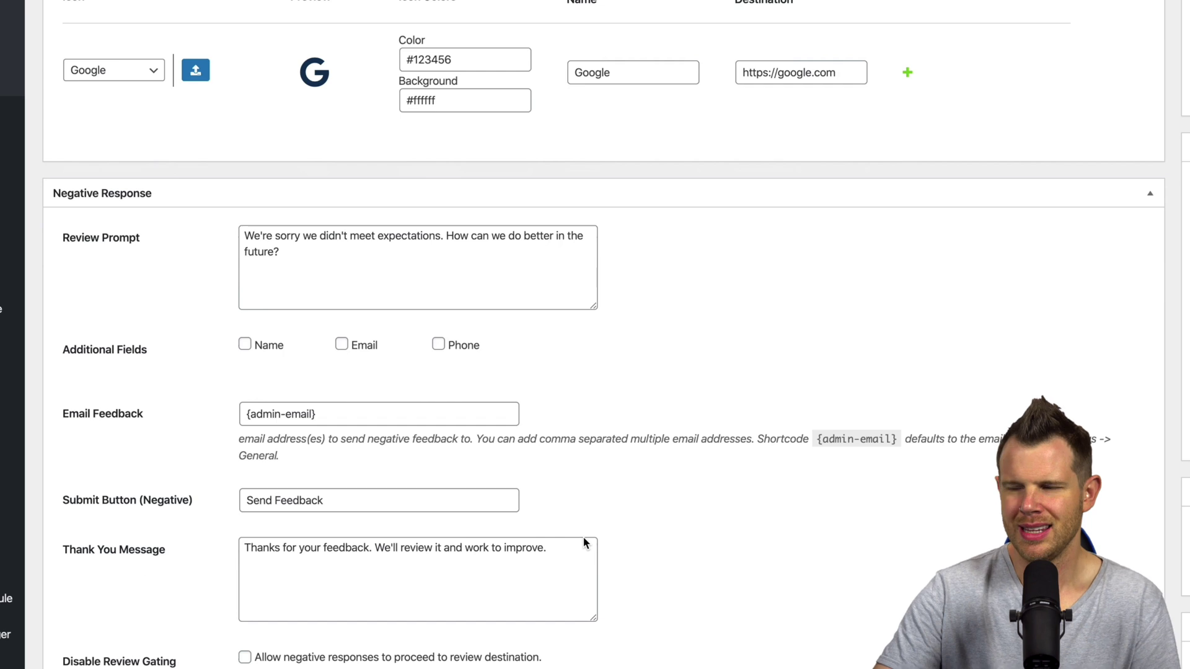
click(363, 271)
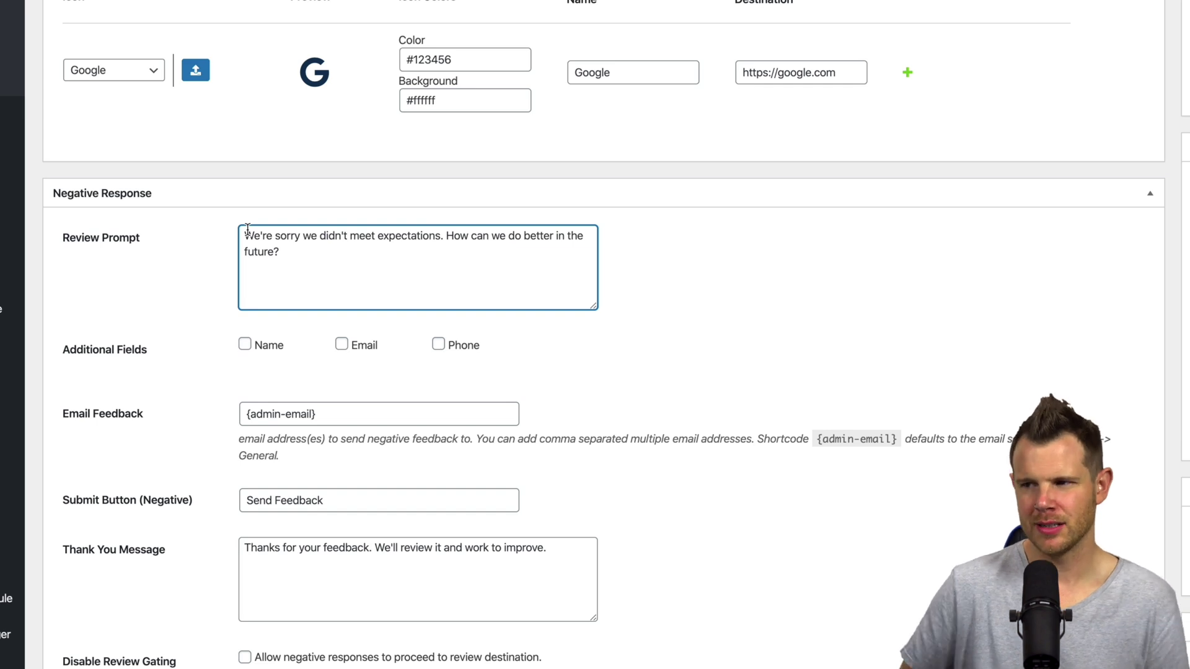
scroll(199, 315, down, 1)
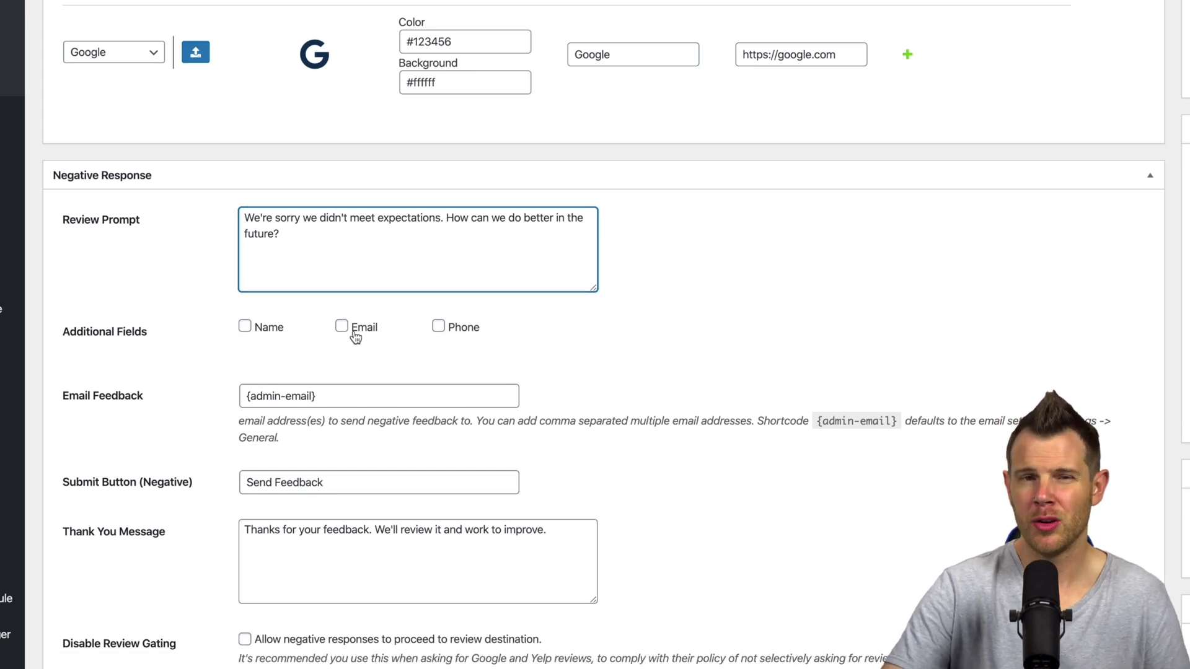
click(268, 329)
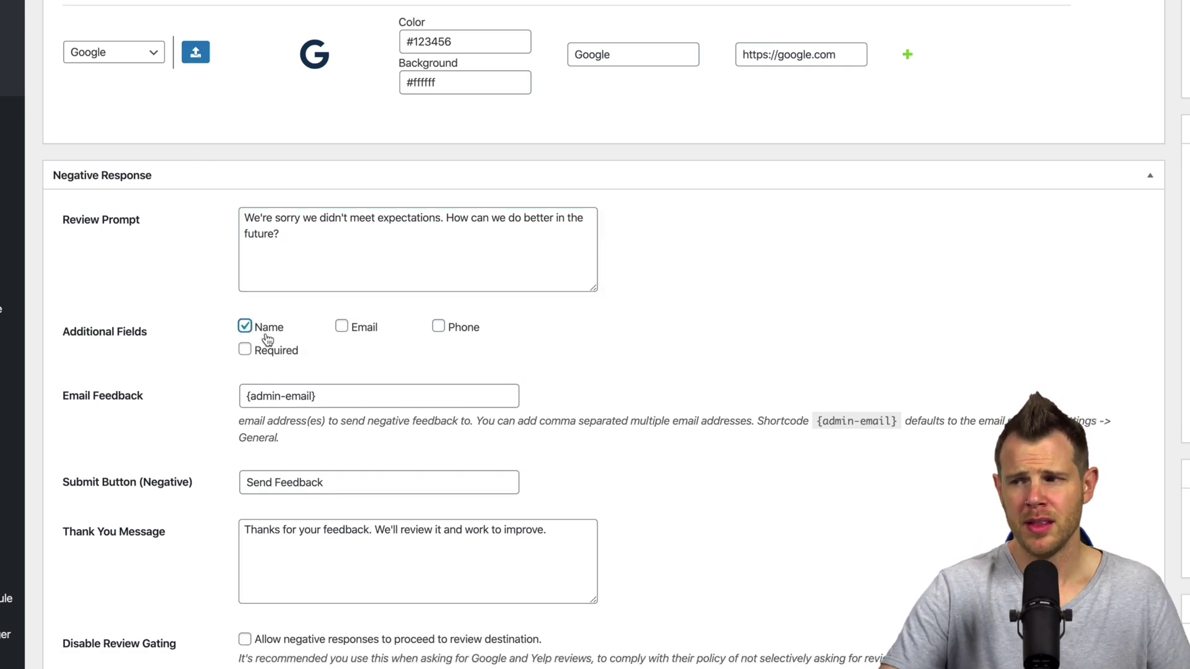
click(356, 328)
click(462, 329)
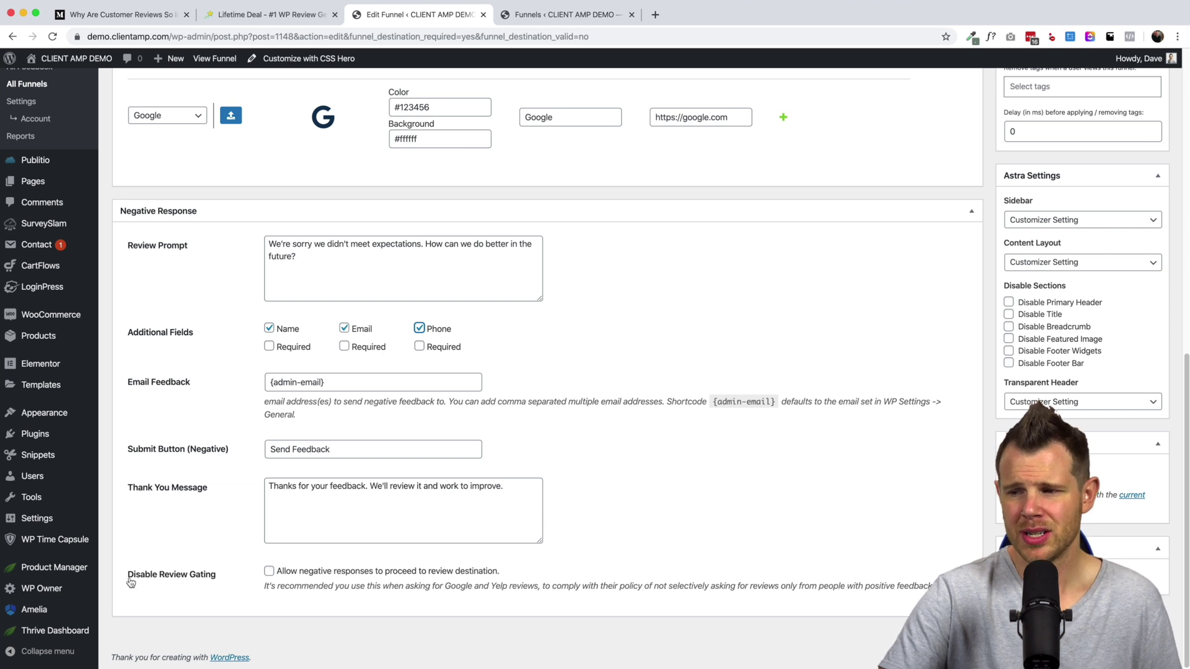
Disable review gating so negative responses can proceed to the review destination, and view the Skip Feedback Text example
drag(130, 583, 220, 584)
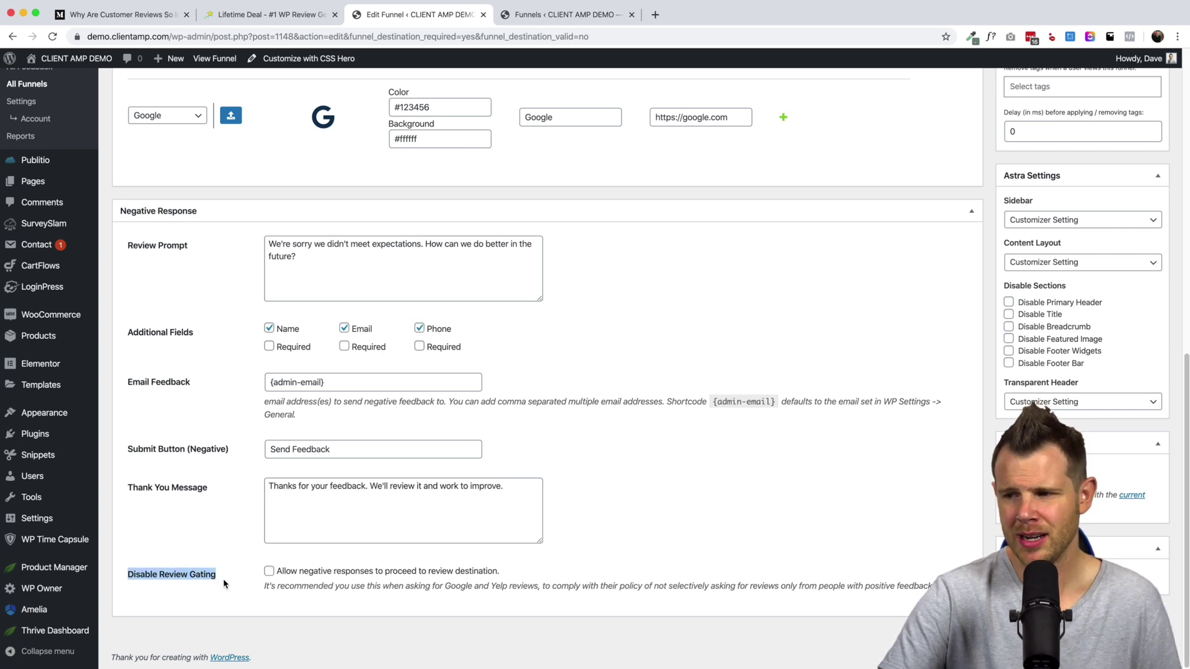
click(268, 571)
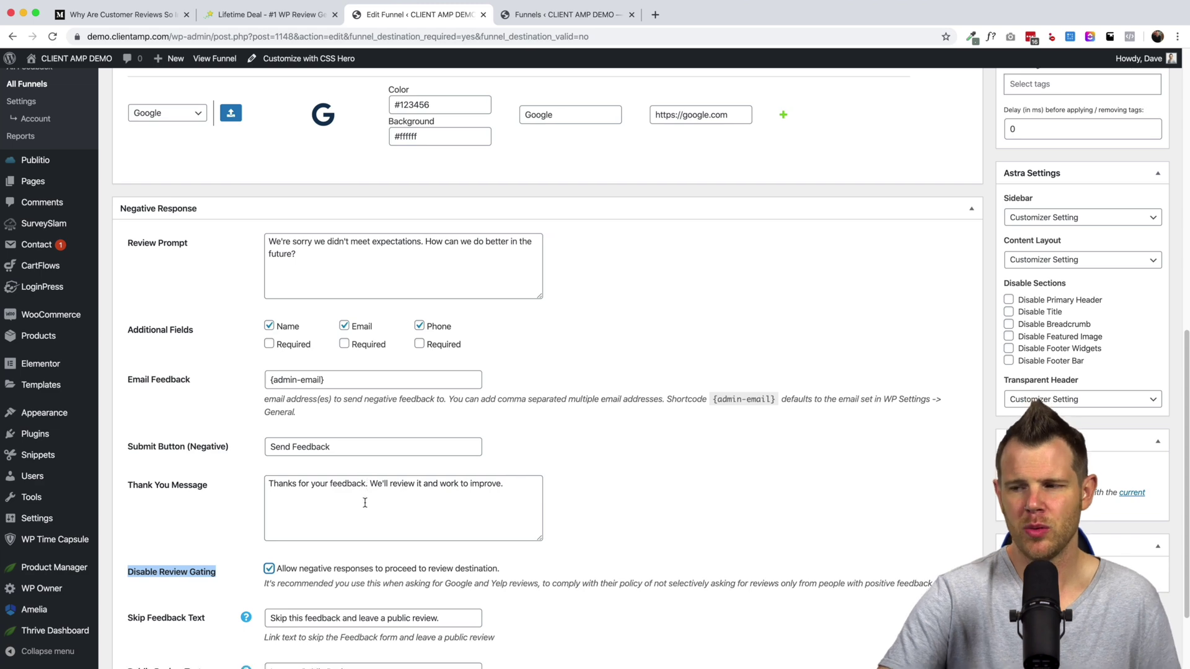
scroll(267, 574, down, 2)
click(246, 552)
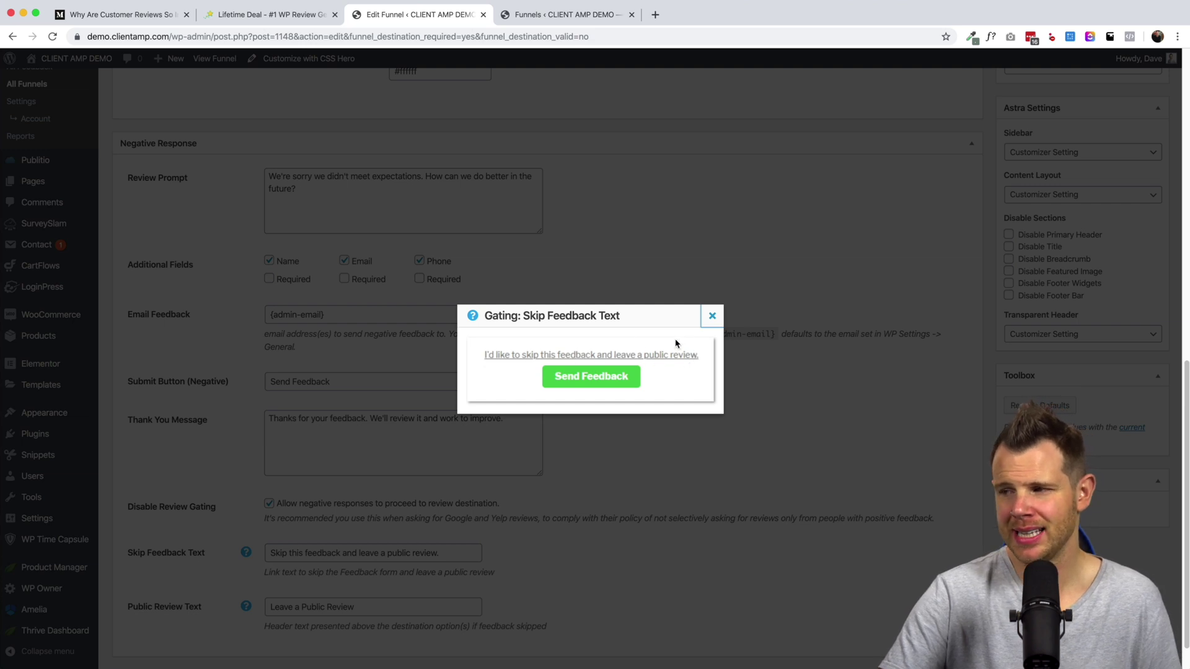
click(713, 316)
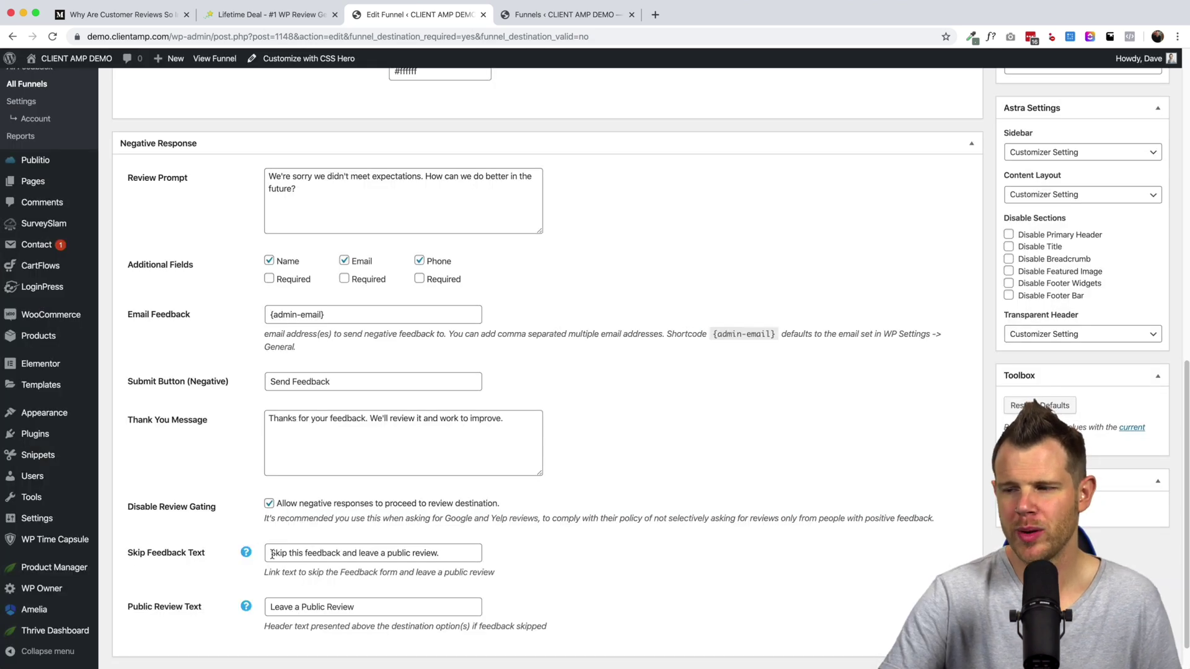
Toggle the Disable Review Gating option off and back on, and view the Public Review Text example
click(268, 504)
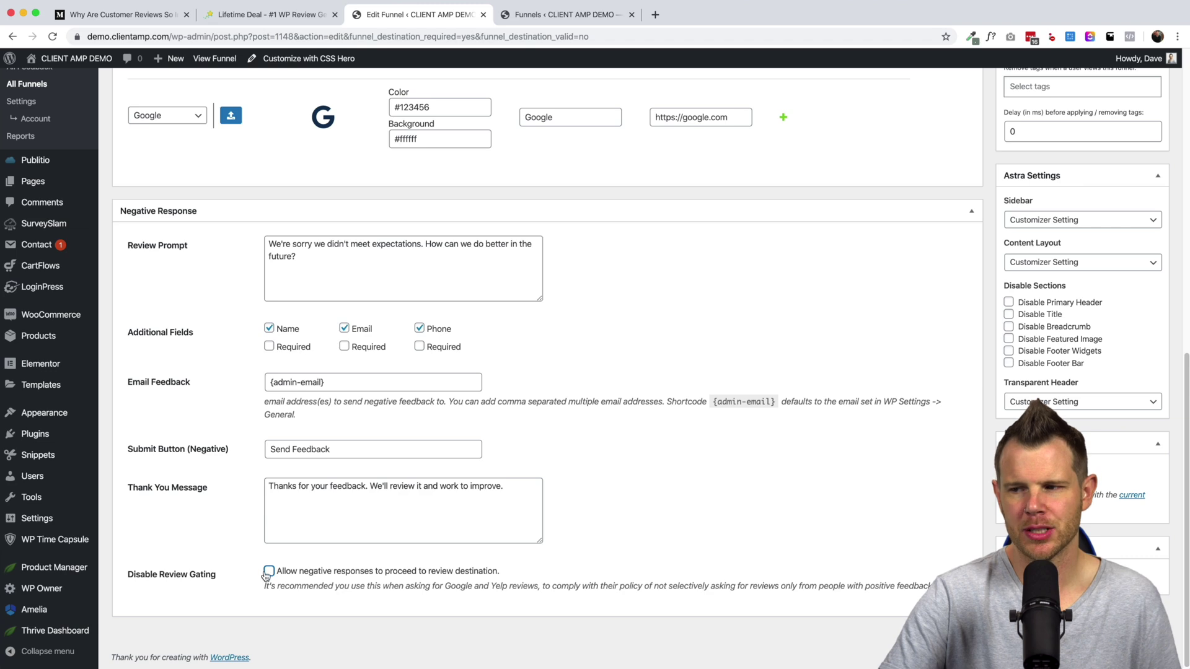
click(267, 572)
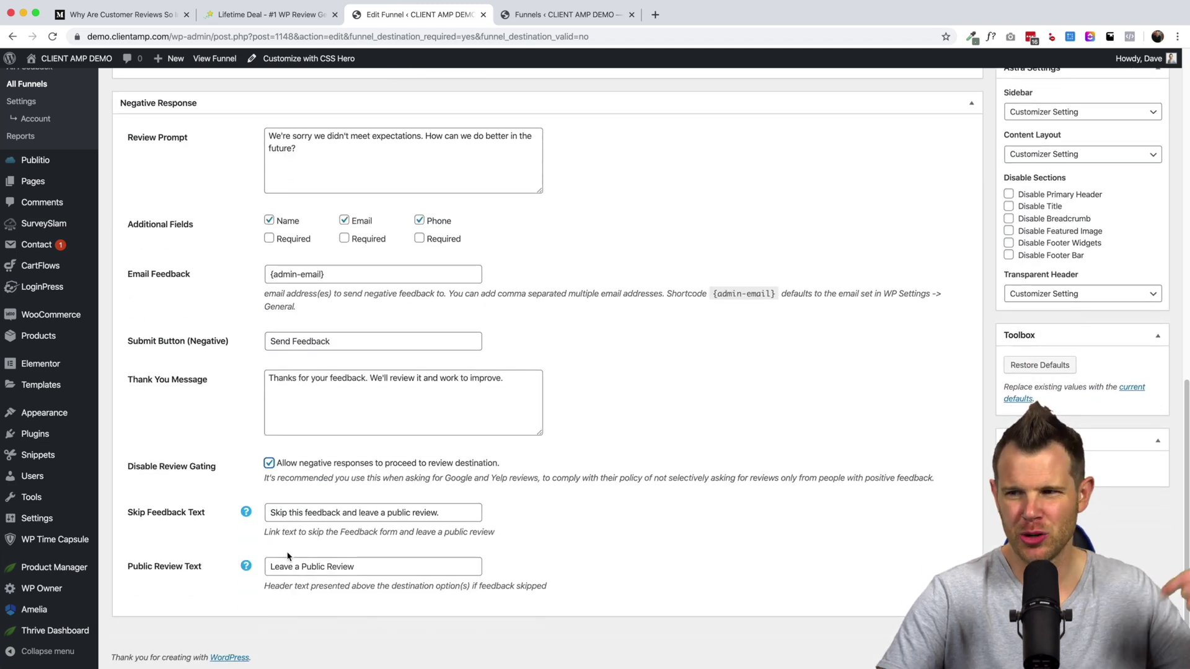
click(246, 567)
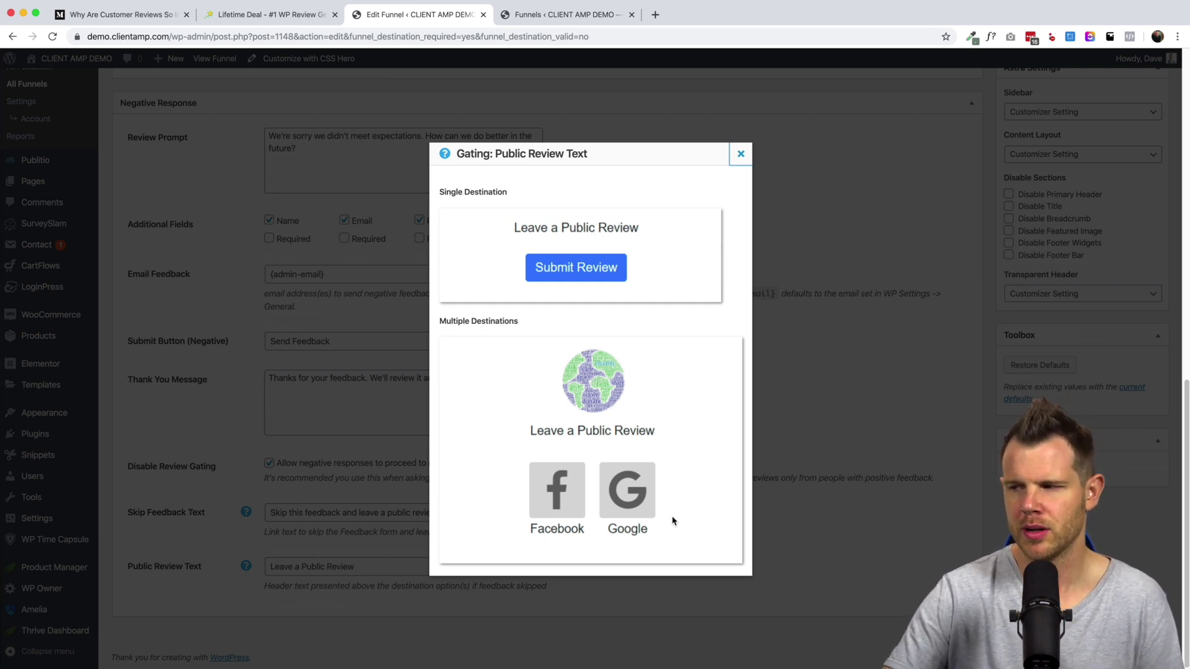
click(742, 155)
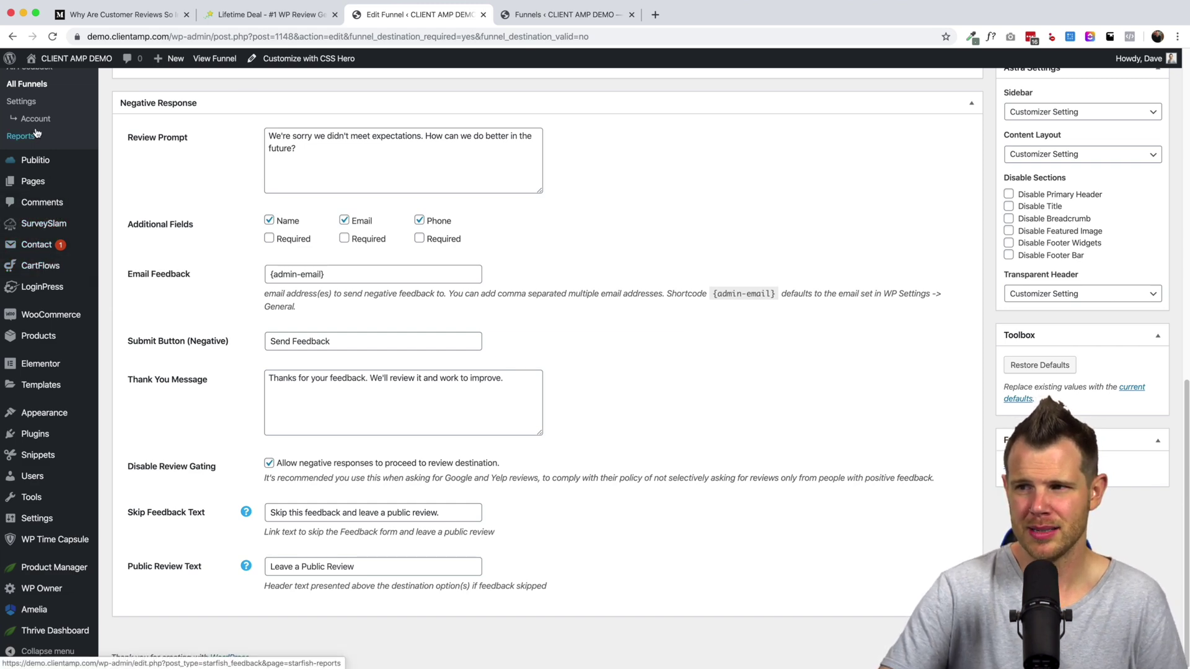
Look over the Starfish general settings, highlighting the funnel slug and trying the Branding and Clean On Deactivation options
click(21, 101)
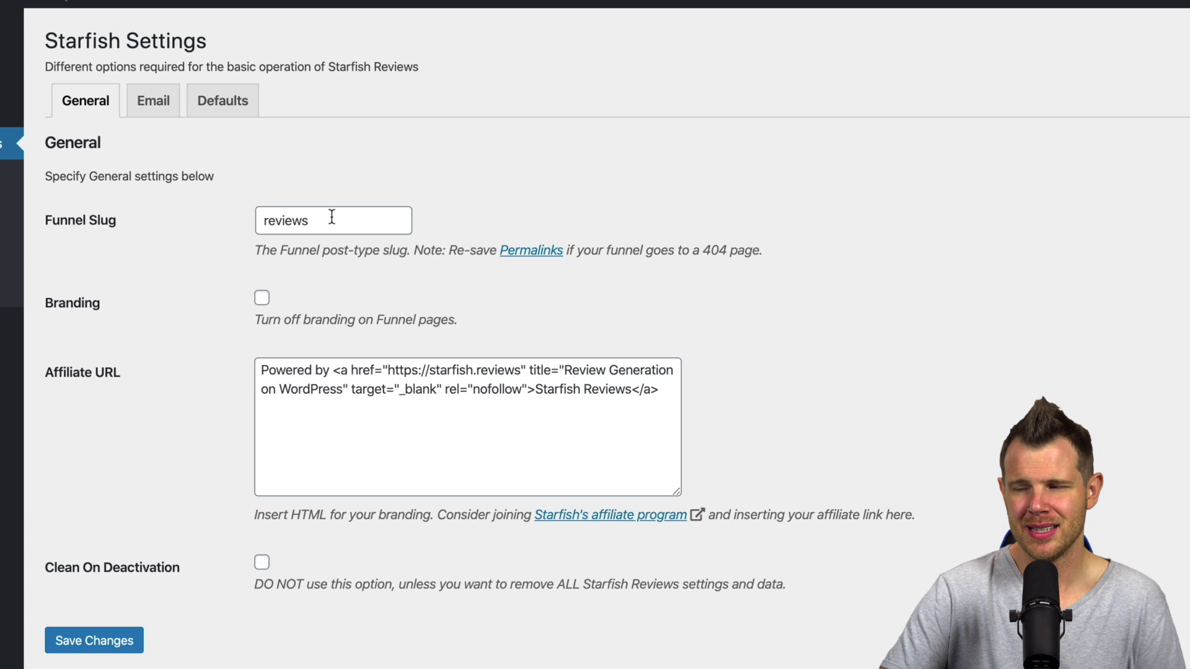
drag(332, 216, 205, 220)
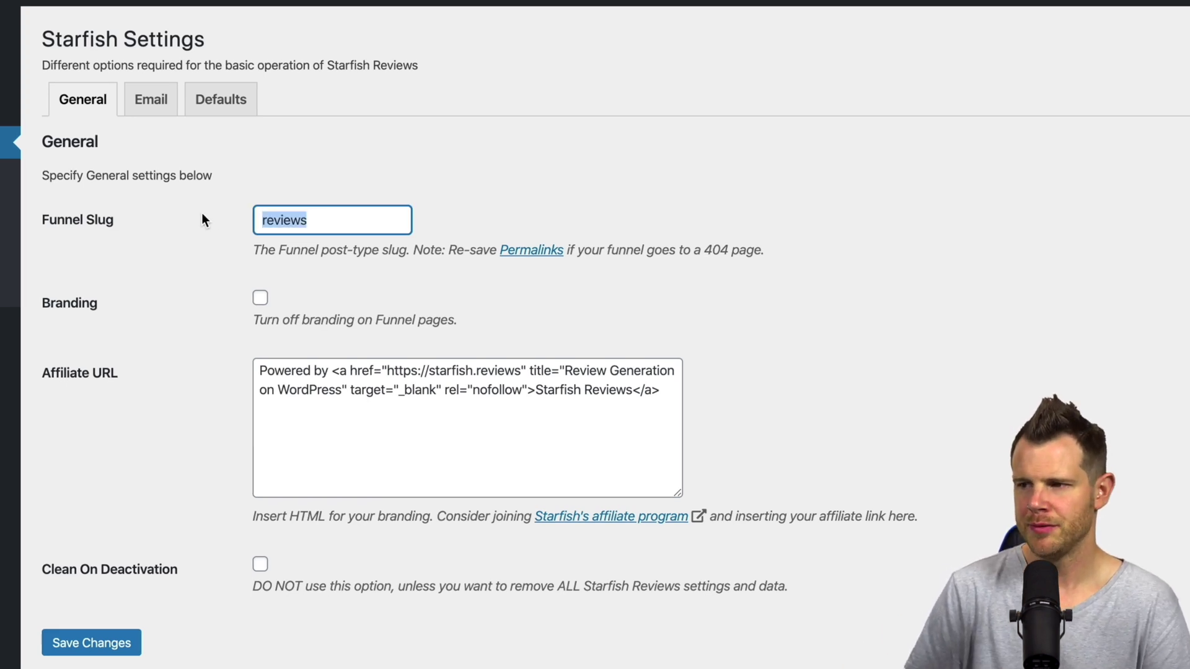
click(260, 297)
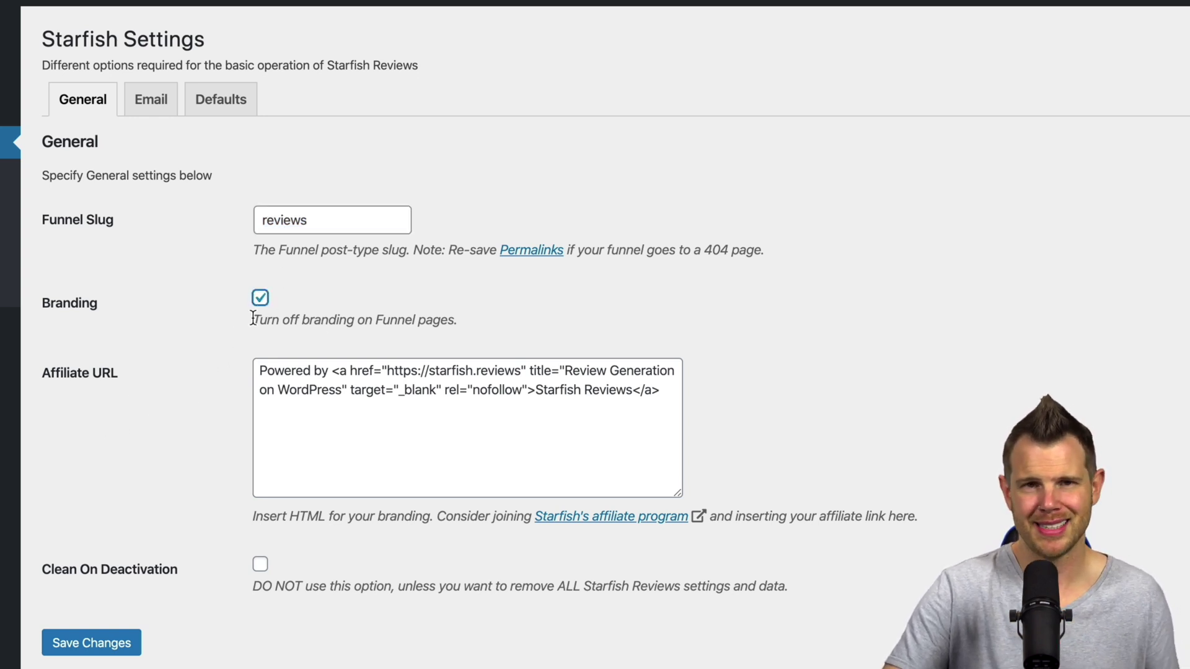
click(261, 300)
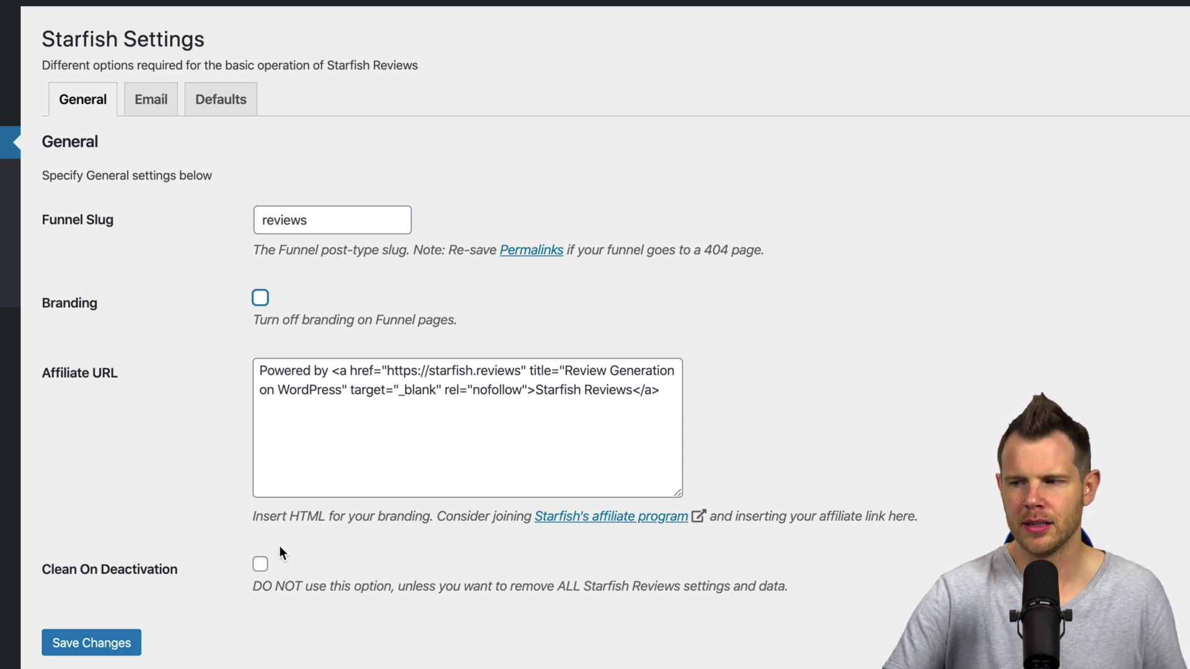
click(259, 565)
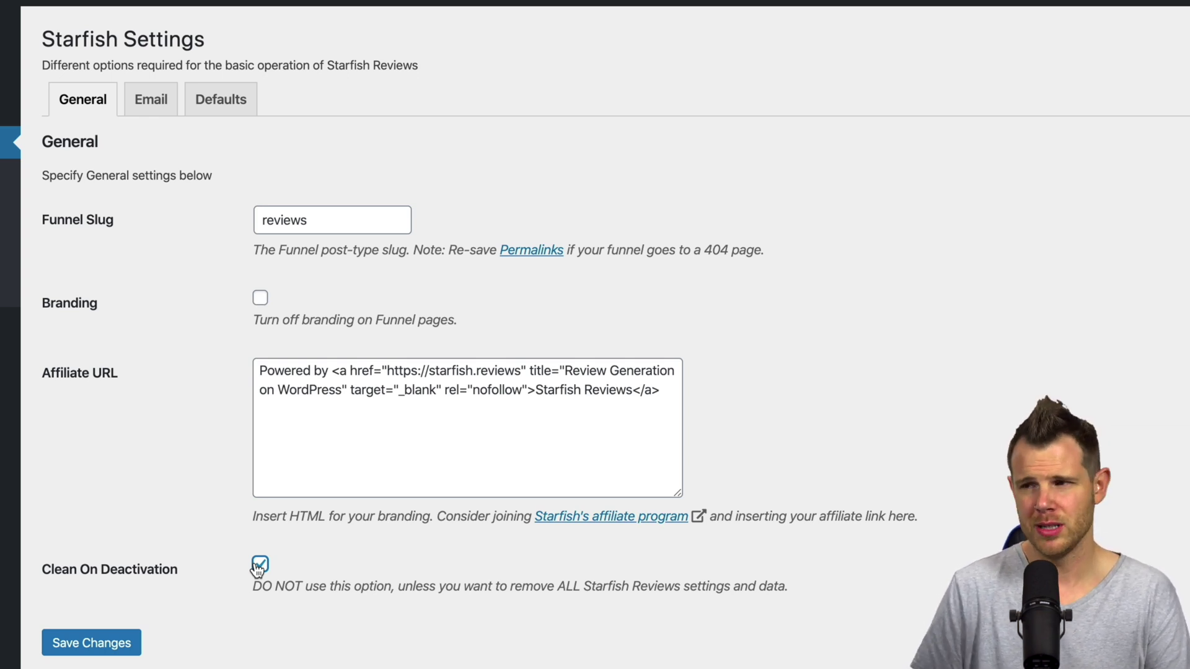
Review the Starfish email settings, including the From Name, Email Subject, Message Template and Feedback Email fields
click(152, 102)
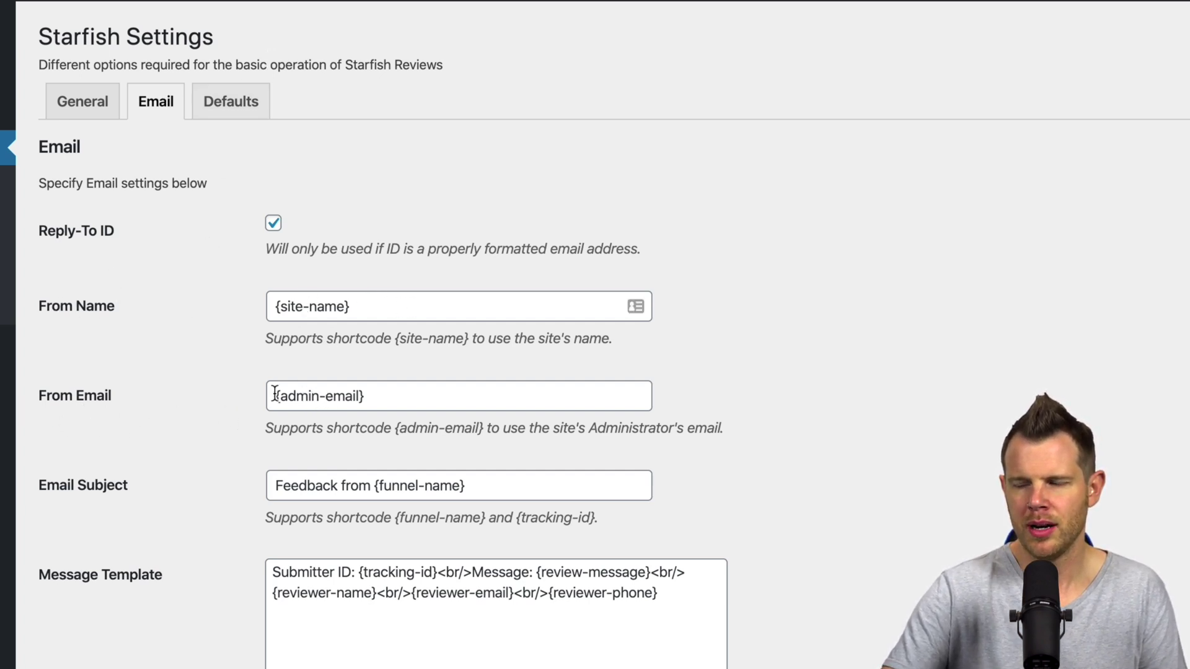
drag(407, 305, 229, 288)
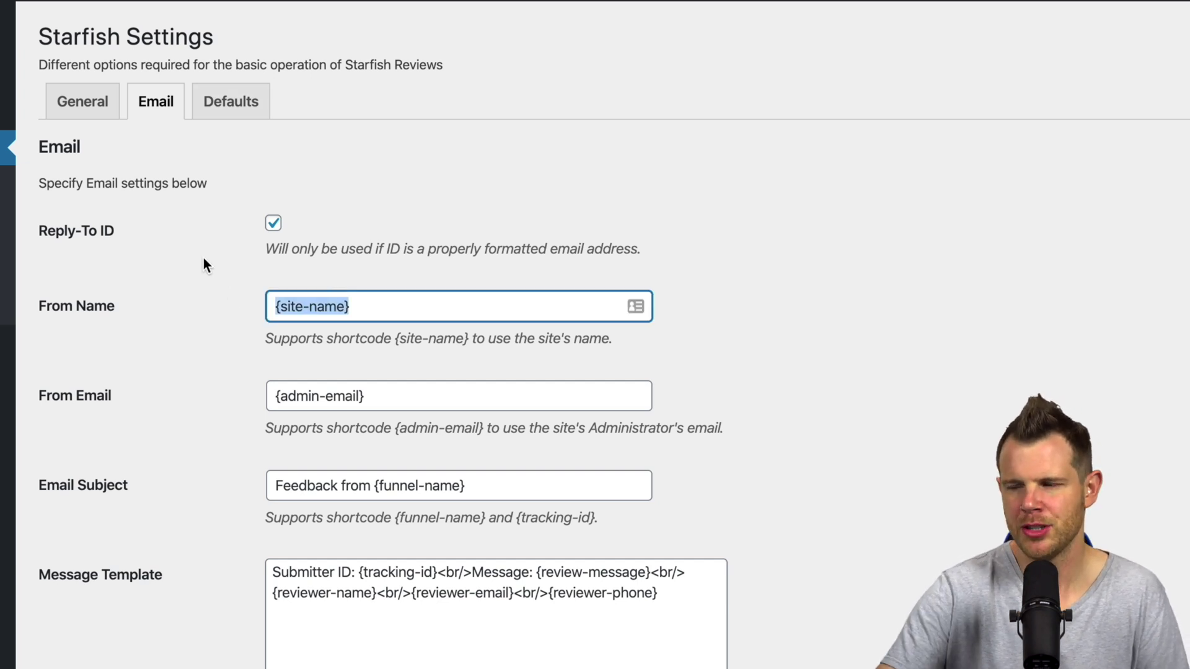
click(316, 486)
scroll(285, 458, down, 4)
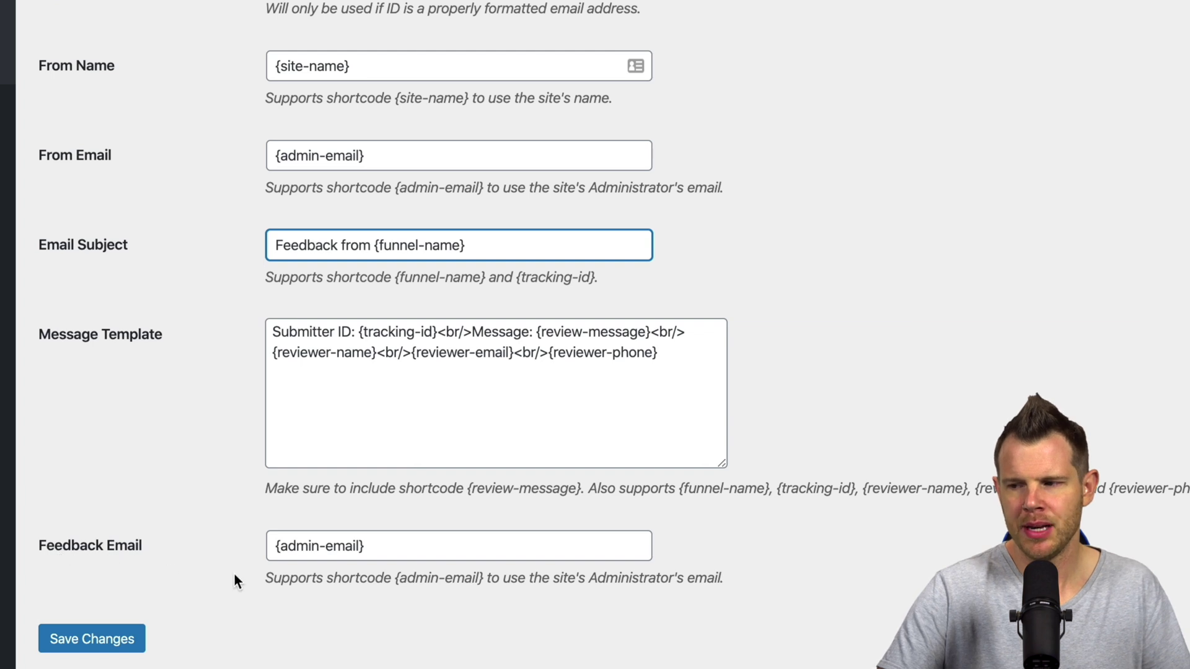
triple_click(419, 550)
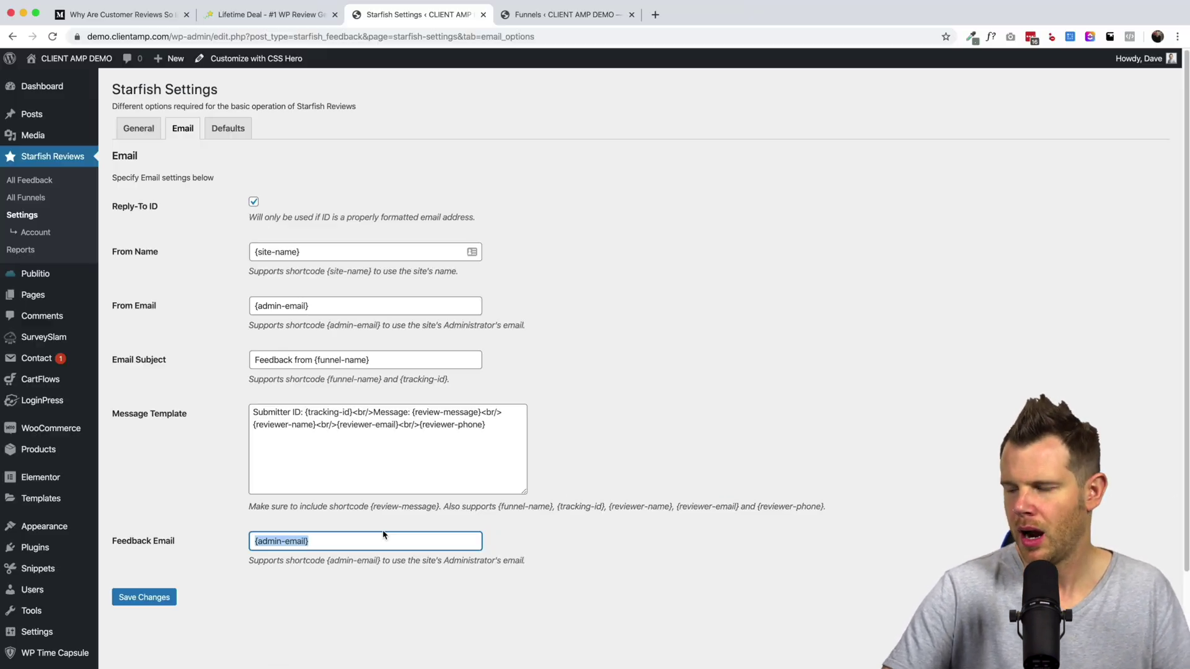
Review the default funnel settings, from the feedback and review prompts to the submit button texts and redirect delay
click(228, 131)
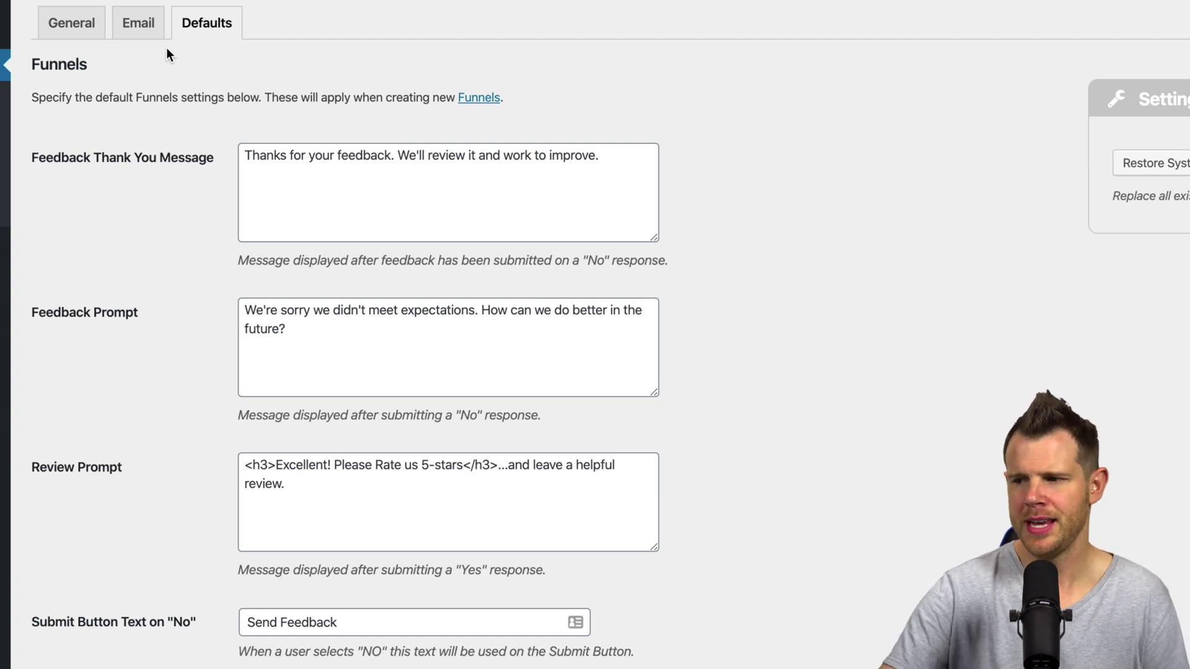
scroll(507, 181, down, 6)
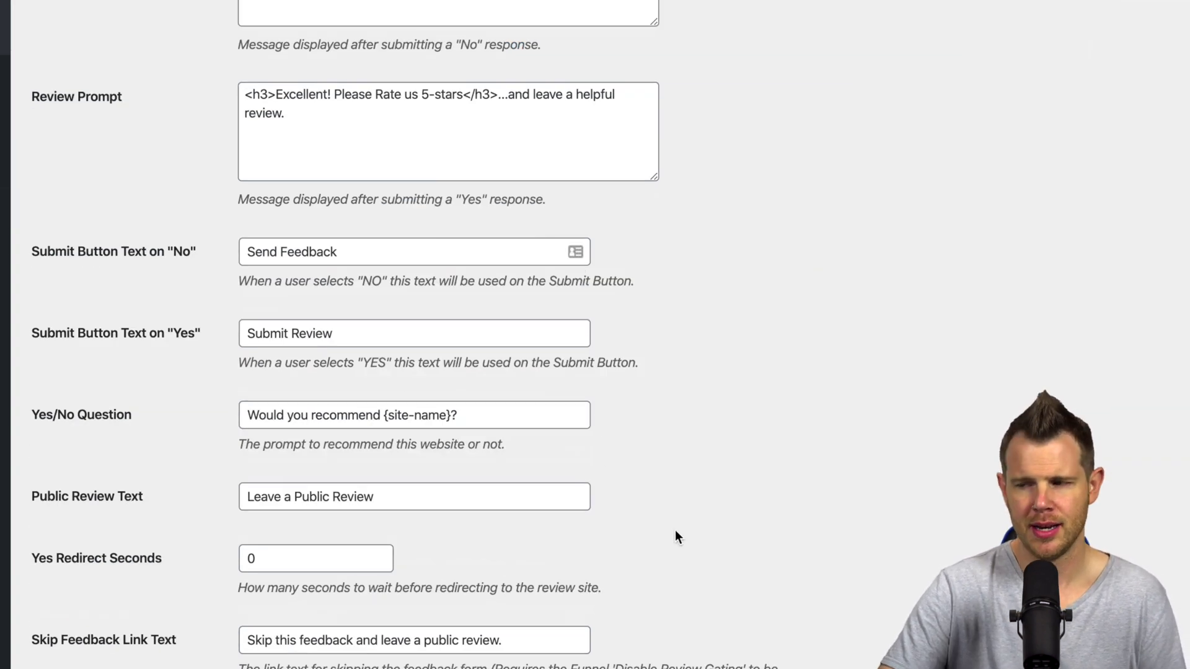
scroll(675, 532, up, 6)
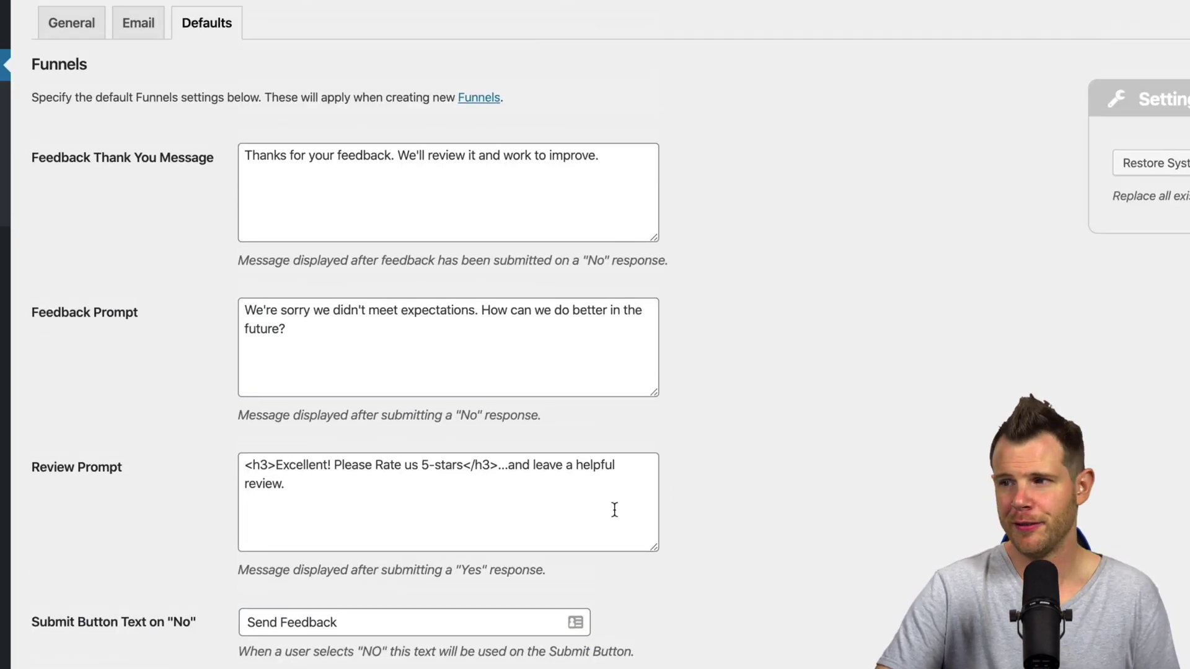
scroll(615, 511, down, 6)
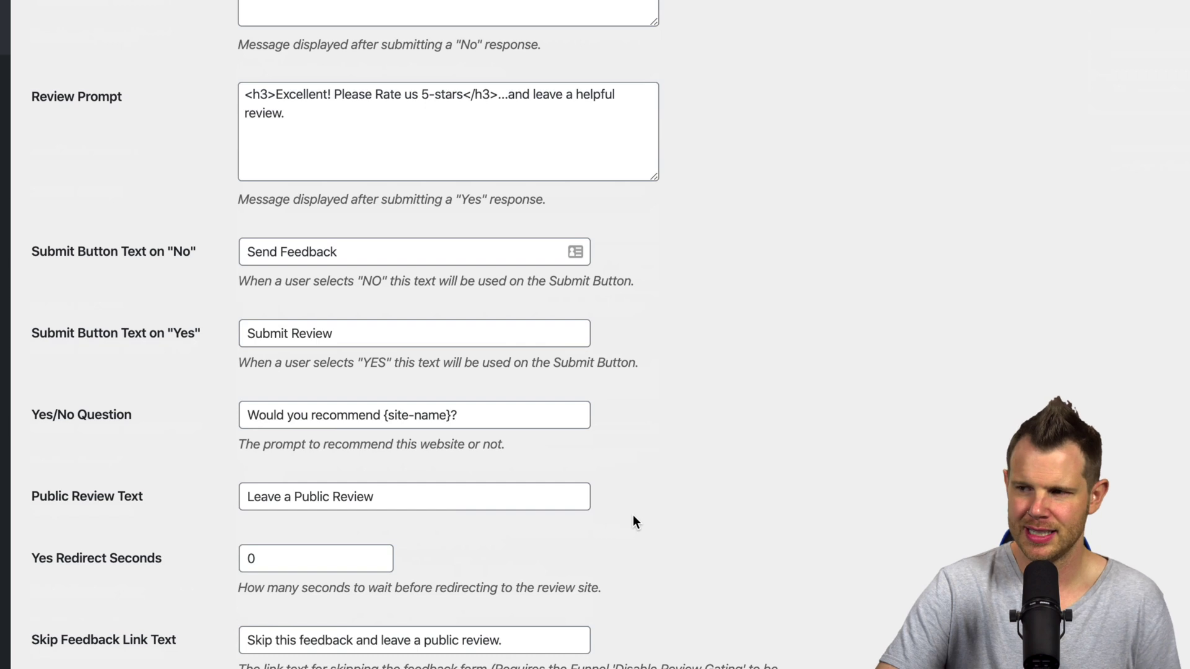
scroll(634, 515, up, 1)
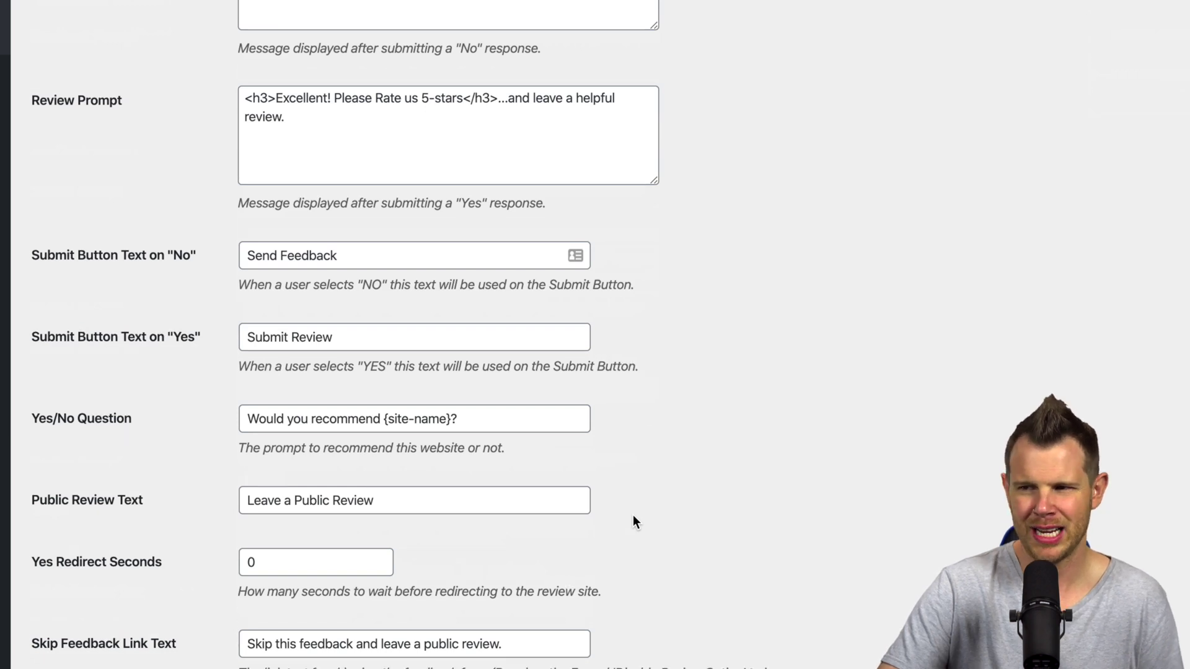